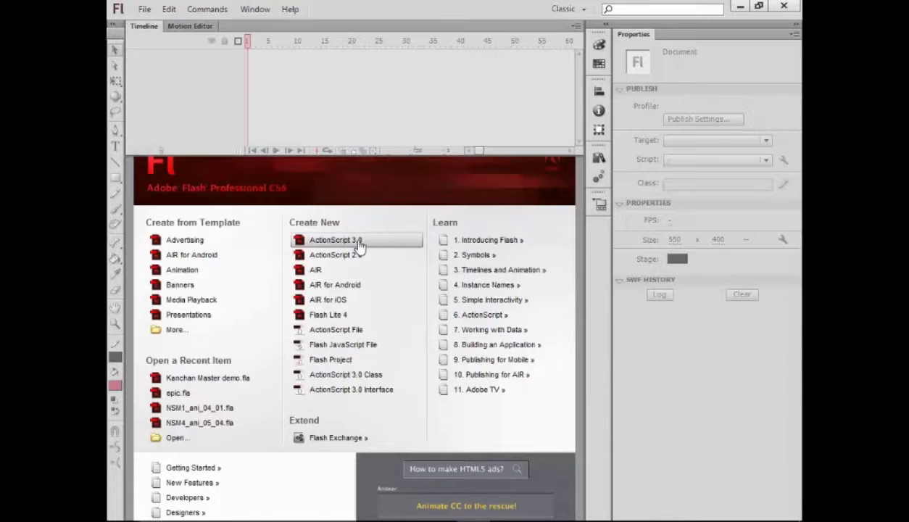
- Create a new ActionScript 3.0 document from the Welcome screen
{"action": "left_click", "coordinate": [335, 240]}
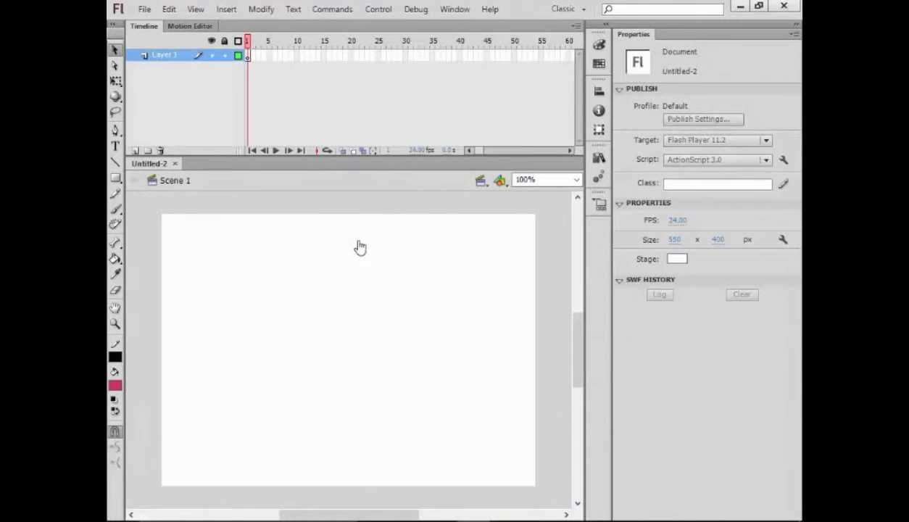
- Rename Layer 1 to 'background' and draw sky and grass rectangles on the stage
{"action": "double_click", "coordinate": [165, 55]}
{"action": "type", "text": "back"}
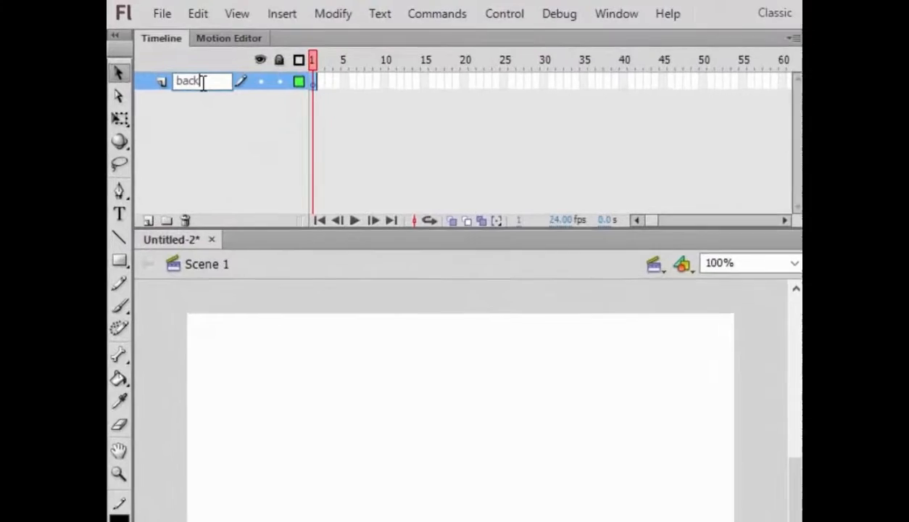
{"action": "type", "text": "groun"}
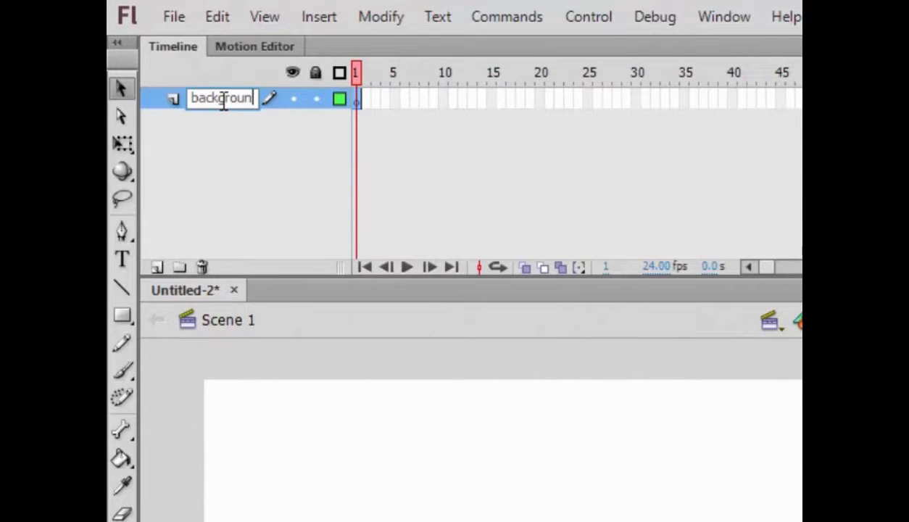
{"action": "type", "text": "d"}
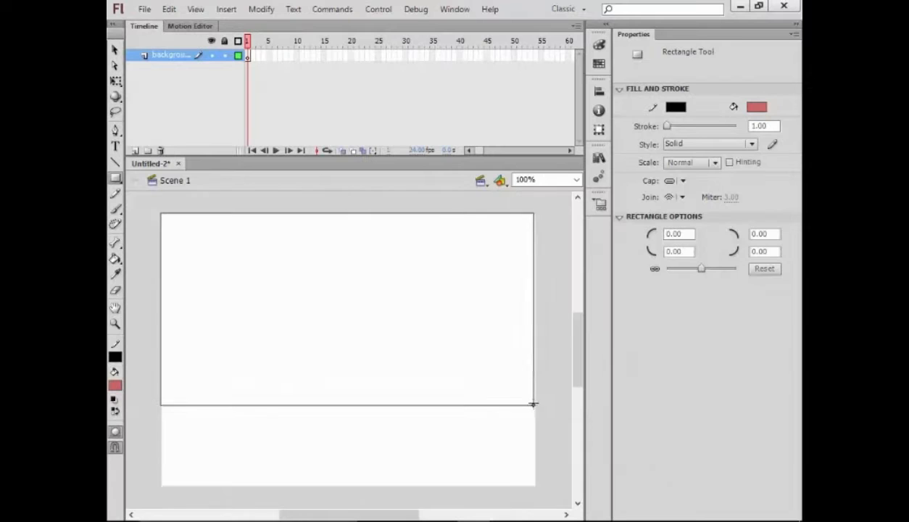
{"action": "left_click_drag", "start_coordinate": [533, 403], "coordinate": [535, 395]}
{"action": "left_click_drag", "start_coordinate": [163, 395], "coordinate": [537, 485]}
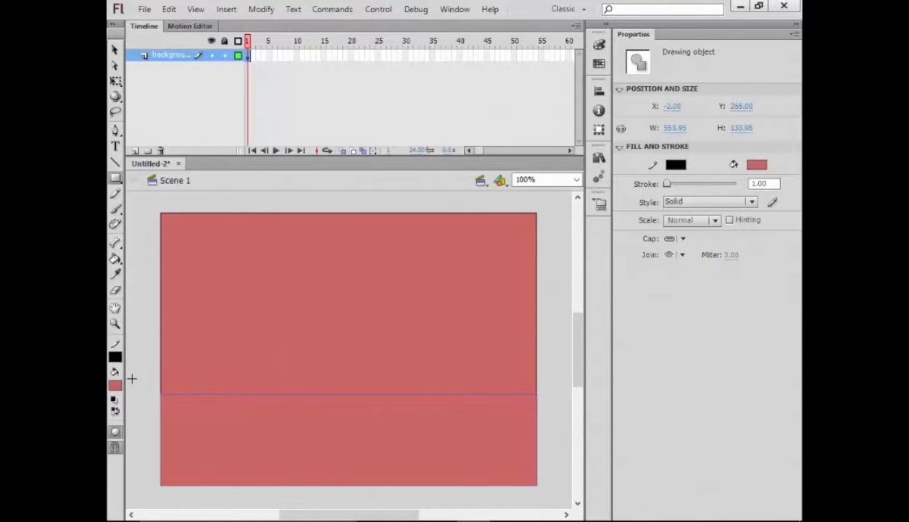
- Fill the upper sky rectangle blue and add a new layer
{"action": "left_click", "coordinate": [180, 350], "text": "ctrl"}
{"action": "left_click", "coordinate": [114, 386]}
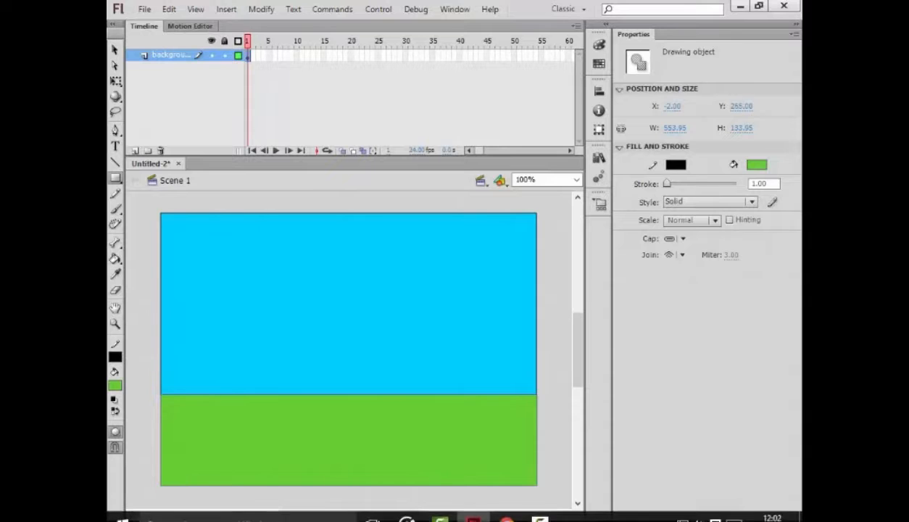
{"action": "left_click", "coordinate": [135, 151]}
- Rename the new layer to 'tree' and draw a tall brown rectangle trunk at the grass line
{"action": "double_click", "coordinate": [169, 56]}
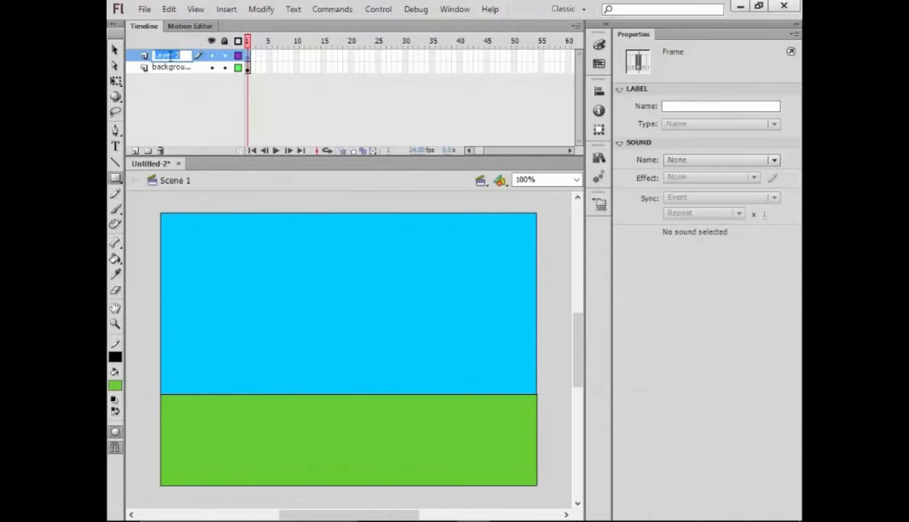
{"action": "type", "text": "H"}
{"action": "left_click", "coordinate": [226, 111]}
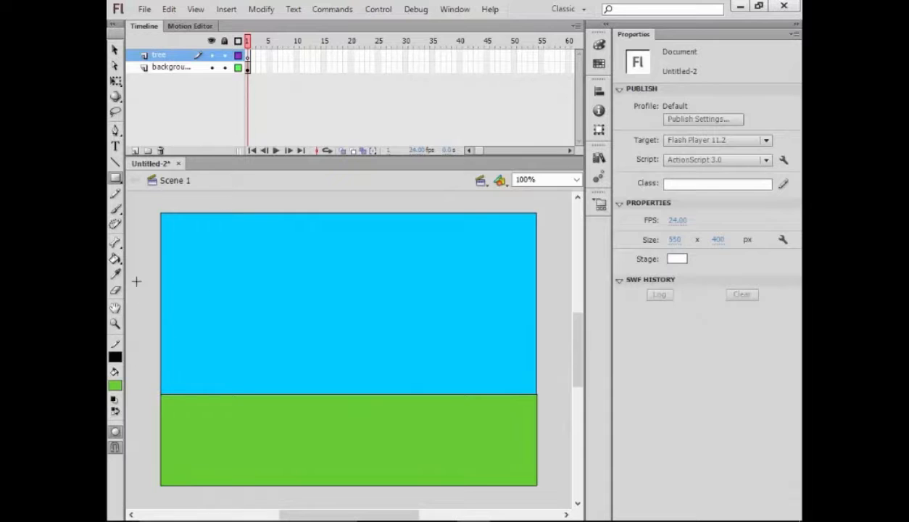
{"action": "left_click", "coordinate": [116, 179]}
{"action": "left_click", "coordinate": [156, 179]}
{"action": "left_click_drag", "start_coordinate": [212, 320], "coordinate": [239, 400]}
{"action": "left_click", "coordinate": [114, 385]}
{"action": "left_click", "coordinate": [166, 319]}
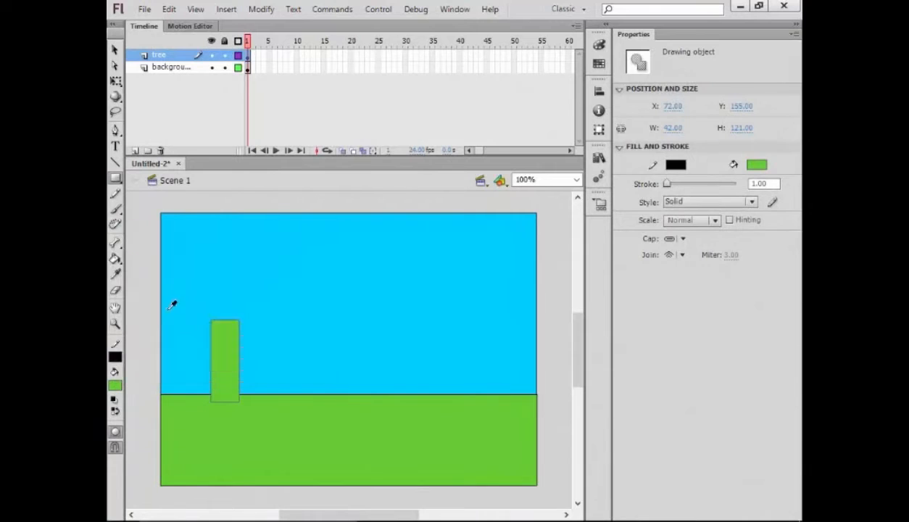
- Add a dark green oval canopy over the trunk and curve the trunk's right edge
{"action": "left_click", "coordinate": [116, 179]}
{"action": "left_click", "coordinate": [161, 192]}
{"action": "mouse_move", "coordinate": [174, 254]}
{"action": "left_mouse_down"}
{"action": "mouse_move", "coordinate": [292, 333]}
{"action": "mouse_move", "coordinate": [319, 337]}
{"action": "left_mouse_up"}
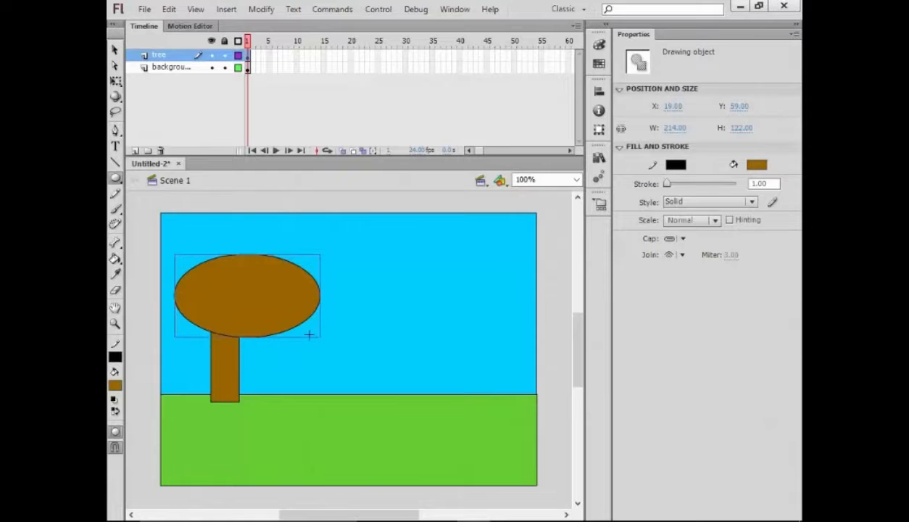
{"action": "key", "text": "v"}
{"action": "left_click_drag", "start_coordinate": [274, 308], "coordinate": [254, 306]}
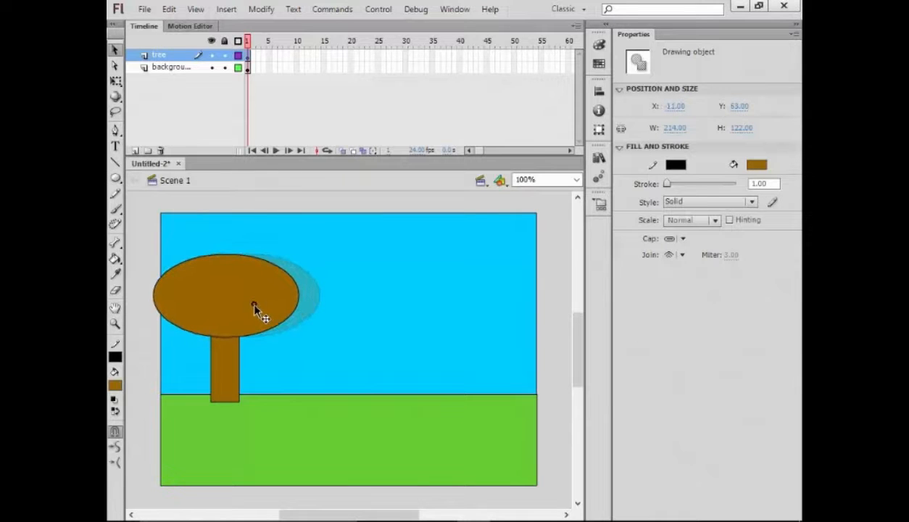
{"action": "left_click", "coordinate": [116, 385]}
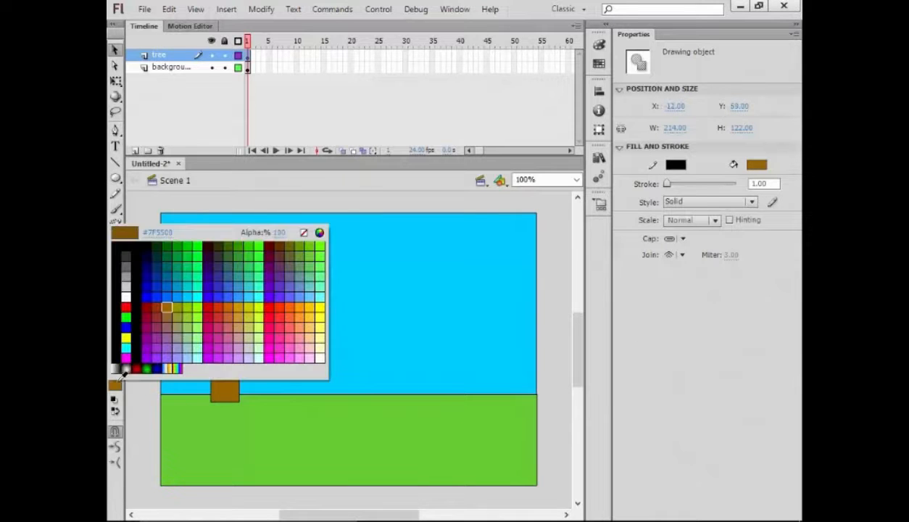
{"action": "left_click", "coordinate": [166, 240]}
{"action": "left_click", "coordinate": [134, 296]}
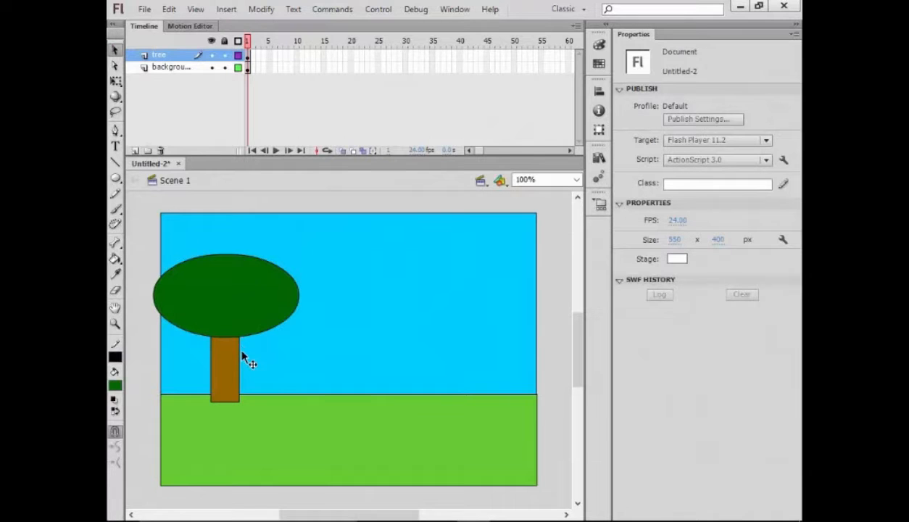
{"action": "left_click_drag", "start_coordinate": [240, 362], "coordinate": [236, 364]}
- Lock the background layer and group the trunk and canopy with Modify > Group
{"action": "left_click", "coordinate": [212, 364]}
{"action": "left_click", "coordinate": [253, 348]}
{"action": "left_click", "coordinate": [219, 305]}
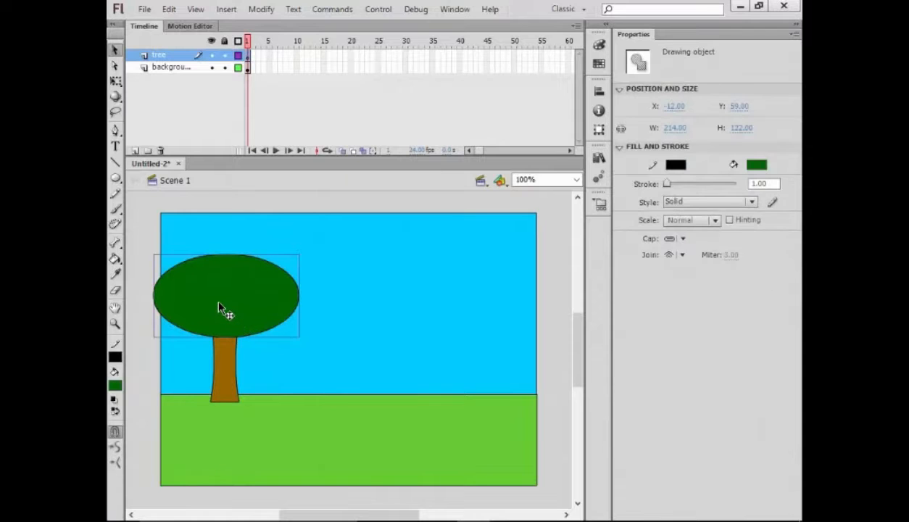
{"action": "left_click", "coordinate": [225, 67]}
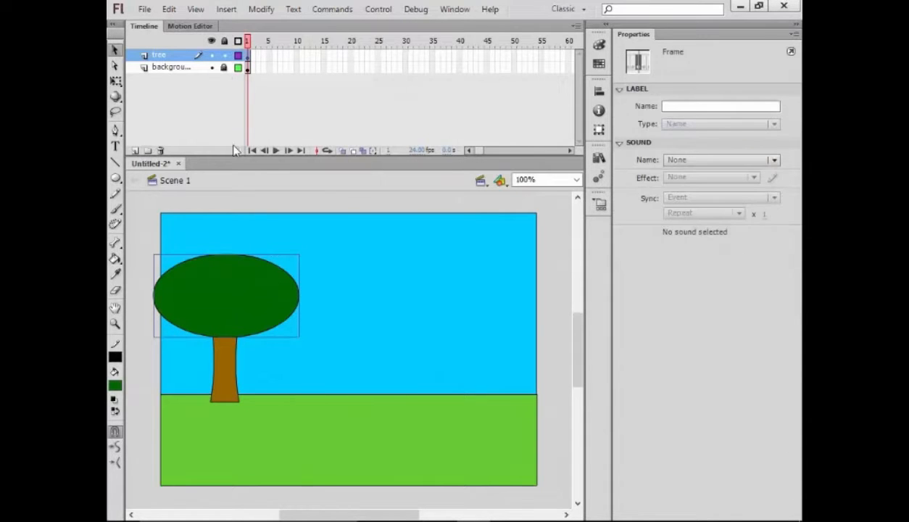
{"action": "left_click", "coordinate": [144, 225]}
{"action": "left_click", "coordinate": [225, 359]}
{"action": "left_click", "coordinate": [230, 307], "text": "shift"}
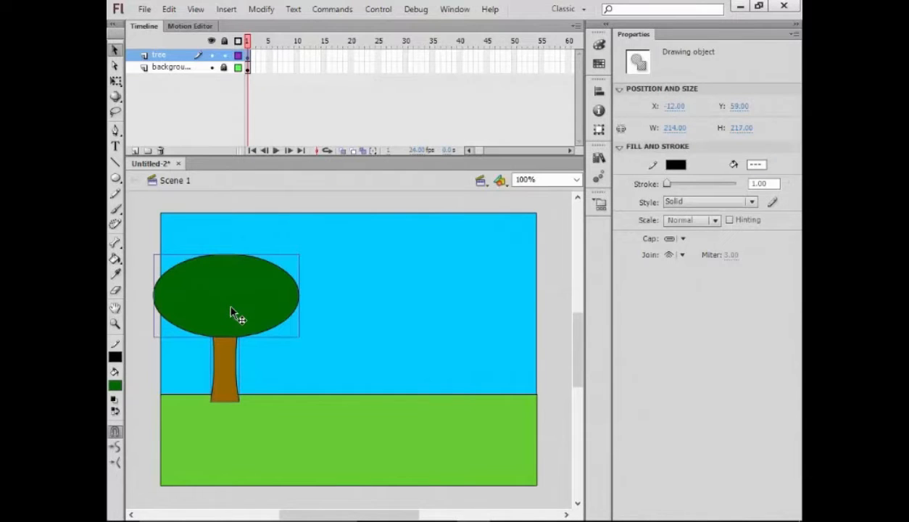
{"action": "left_click", "coordinate": [261, 8]}
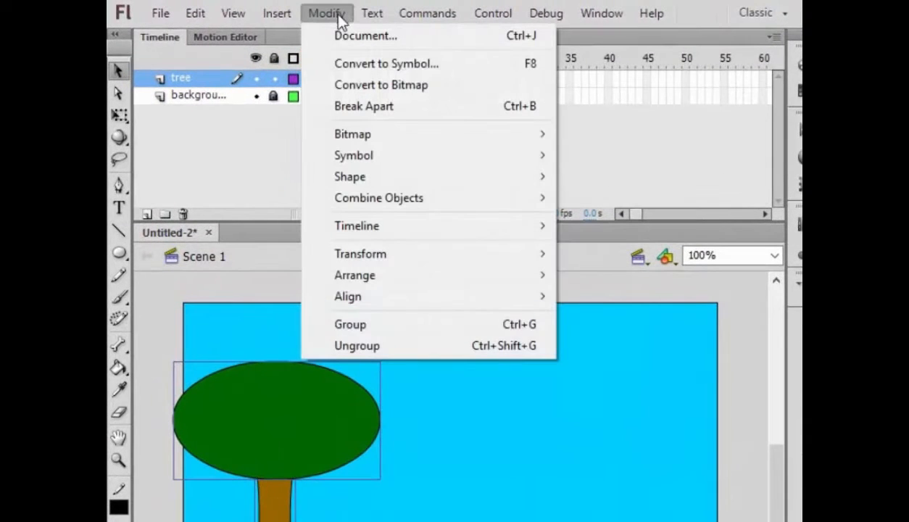
{"action": "left_click", "coordinate": [381, 324]}
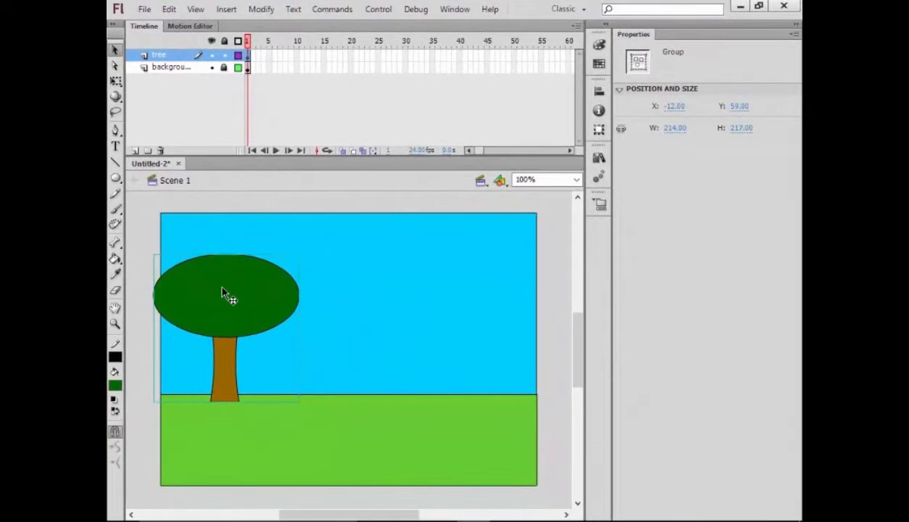
- Convert the grouped tree into a Graphic symbol named 'tree'
{"action": "right_click", "coordinate": [223, 292]}
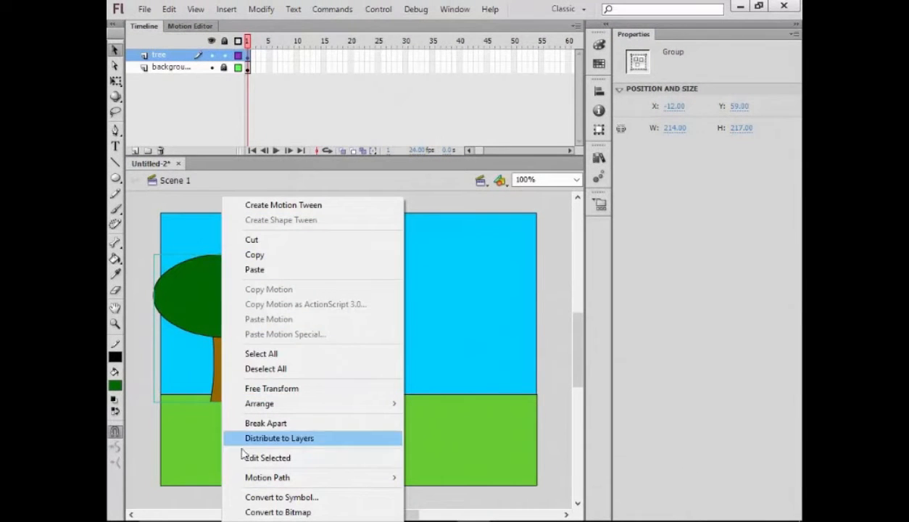
{"action": "left_click", "coordinate": [268, 497]}
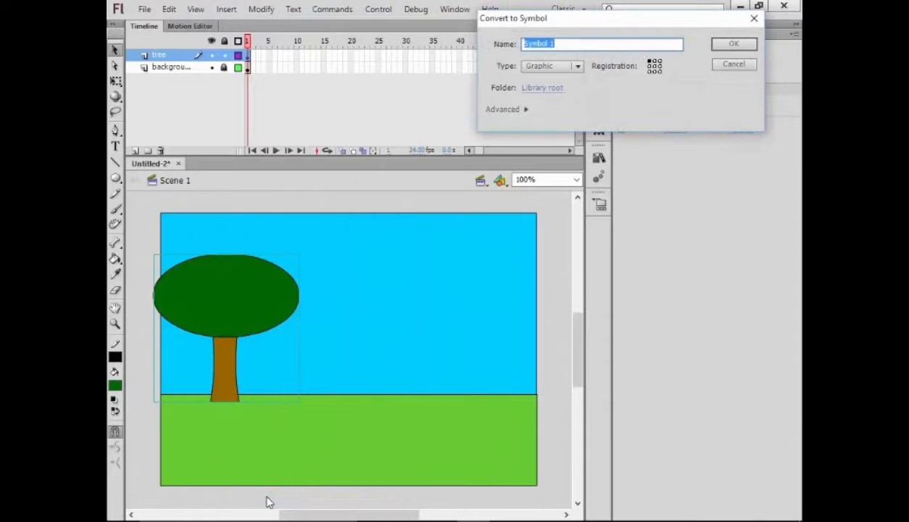
{"action": "left_click_drag", "start_coordinate": [647, 21], "coordinate": [467, 90]}
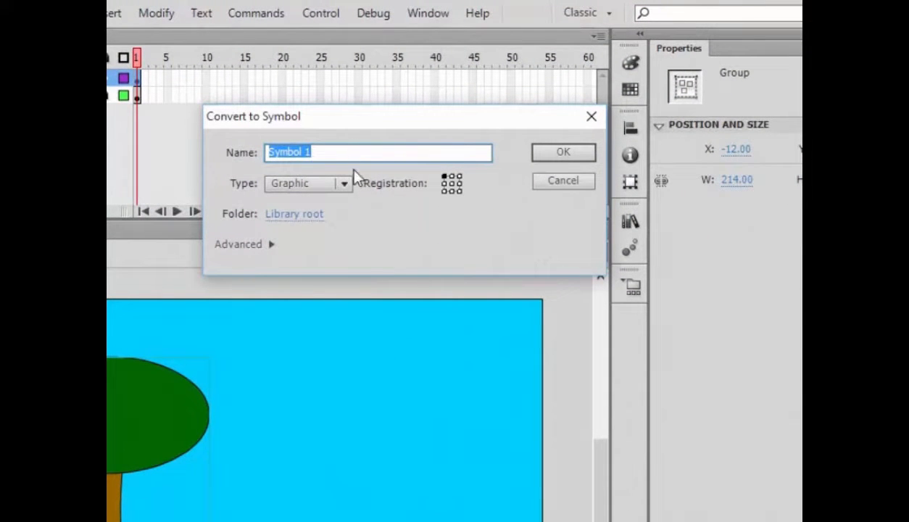
{"action": "type", "text": "tree"}
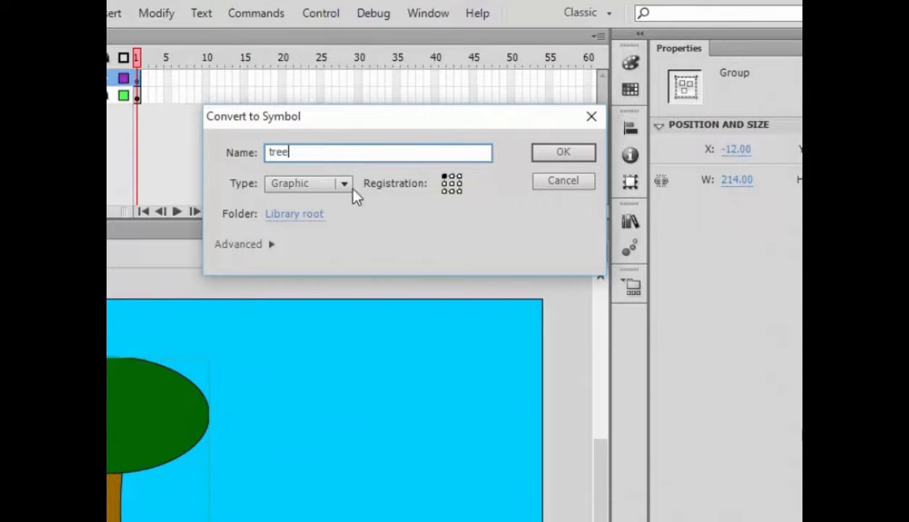
{"action": "left_click", "coordinate": [345, 185]}
{"action": "left_click", "coordinate": [331, 246]}
{"action": "left_click", "coordinate": [566, 155]}
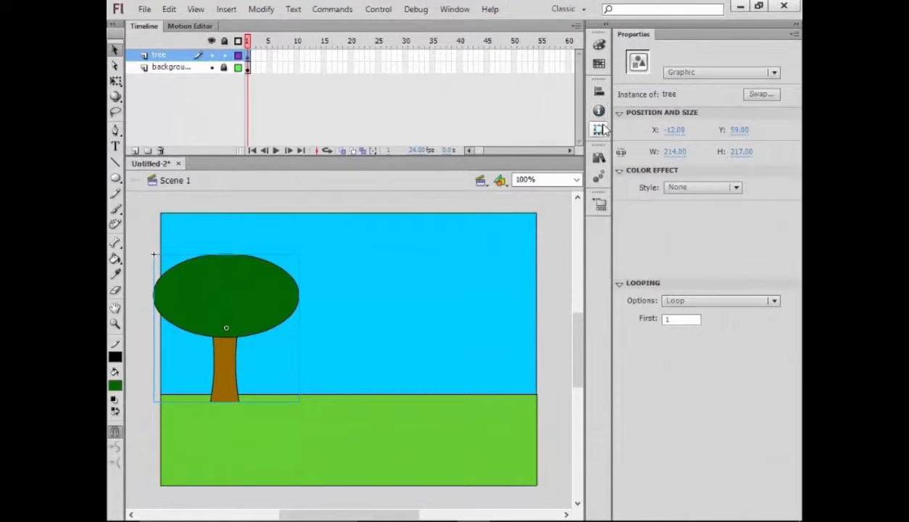
- Place a second tree instance from the library on the right of the stage
{"action": "left_click", "coordinate": [599, 158]}
{"action": "left_click_drag", "start_coordinate": [468, 284], "coordinate": [429, 319]}
{"action": "left_click", "coordinate": [558, 148]}
{"action": "left_click_drag", "start_coordinate": [261, 317], "coordinate": [289, 316]}
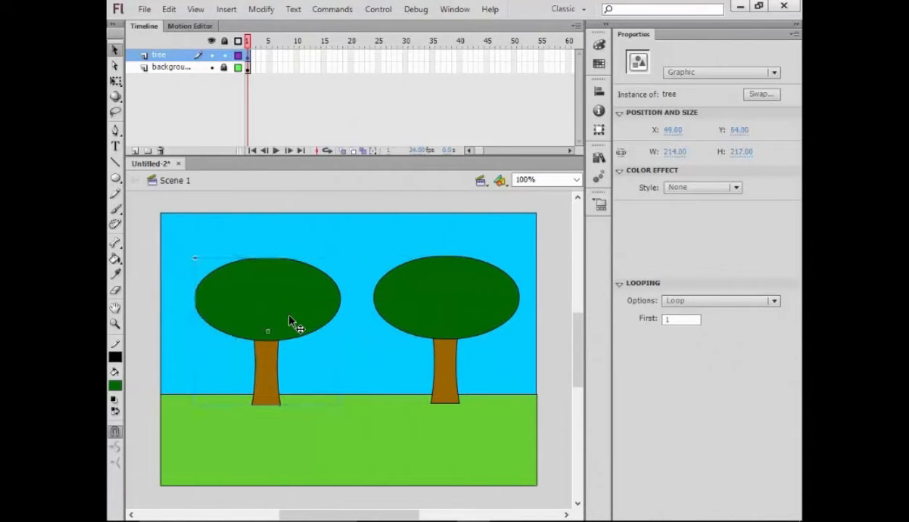
- Add a new layer named 'car' and switch to the Pen tool
{"action": "left_click", "coordinate": [135, 150]}
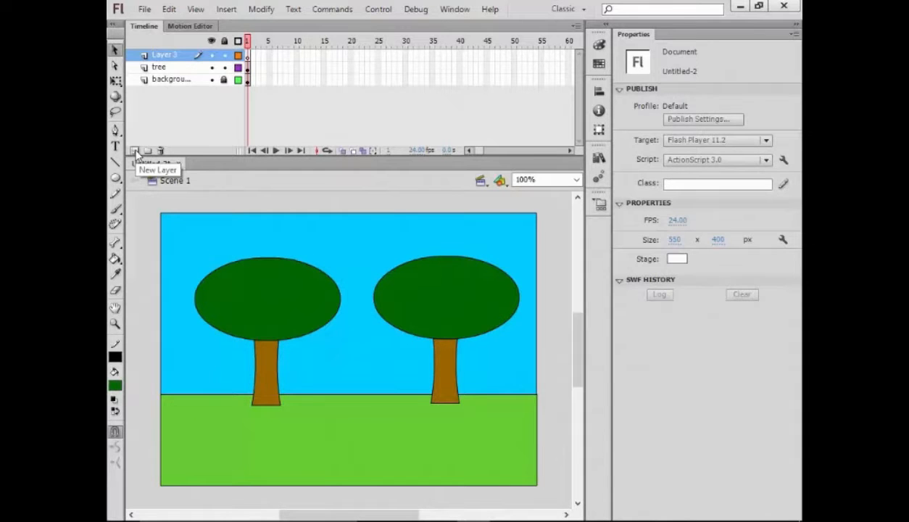
{"action": "double_click", "coordinate": [176, 57]}
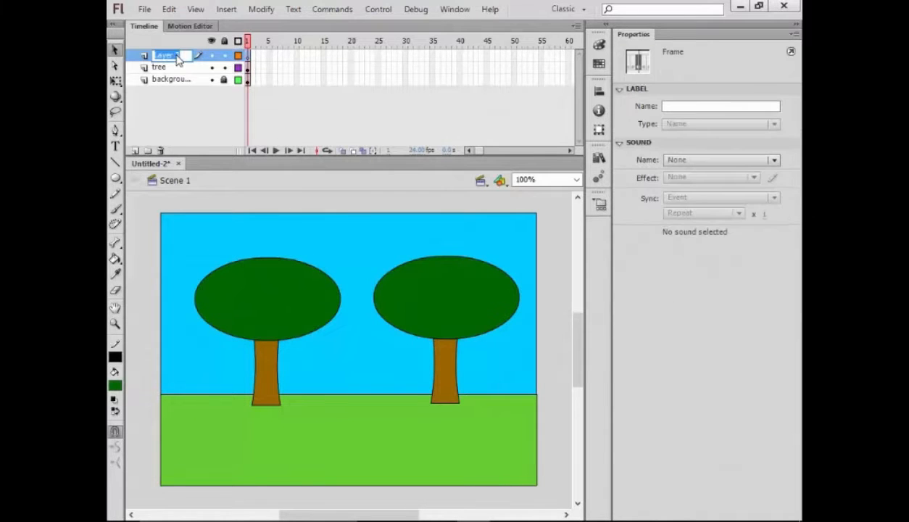
{"action": "type", "text": "car"}
{"action": "left_click", "coordinate": [183, 129]}
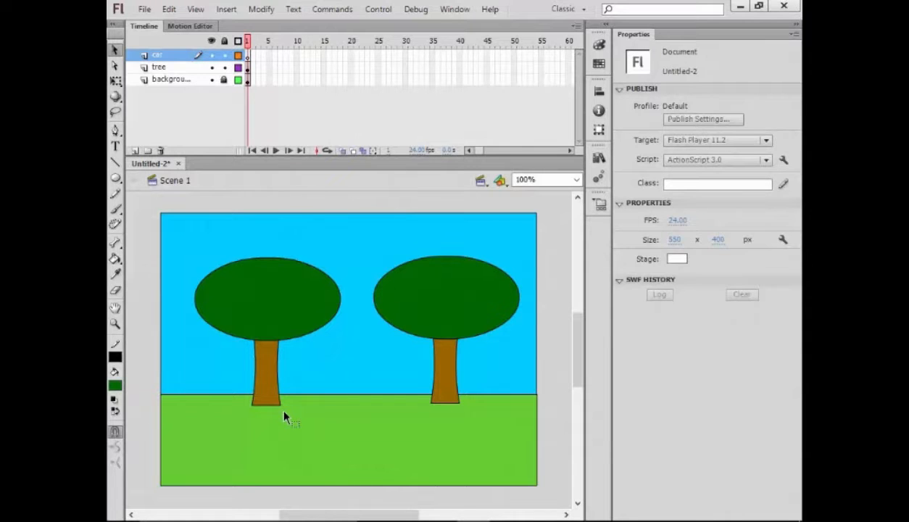
{"action": "key", "text": "p"}
{"action": "key", "text": "space"}
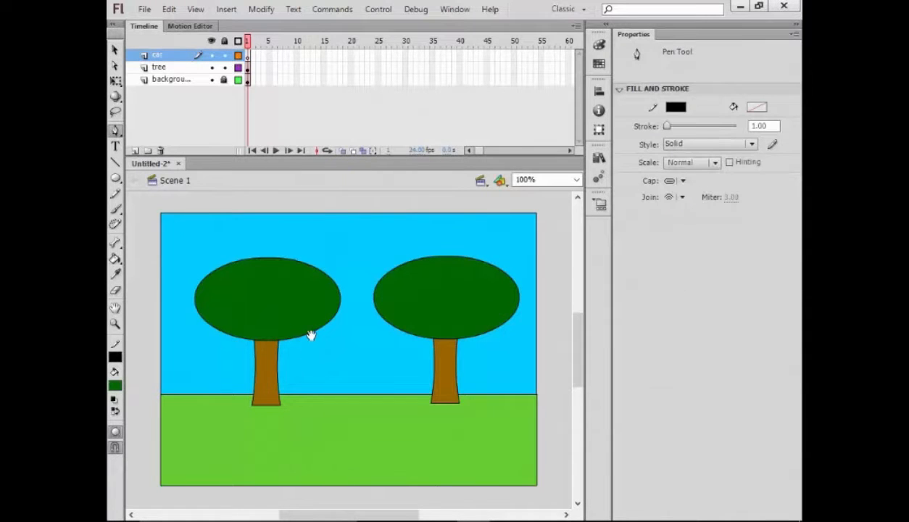
- Lock the tree layer, fill the car body red, and select its two windows
{"action": "left_click_drag", "start_coordinate": [310, 336], "coordinate": [301, 298]}
{"action": "left_click", "coordinate": [223, 67]}
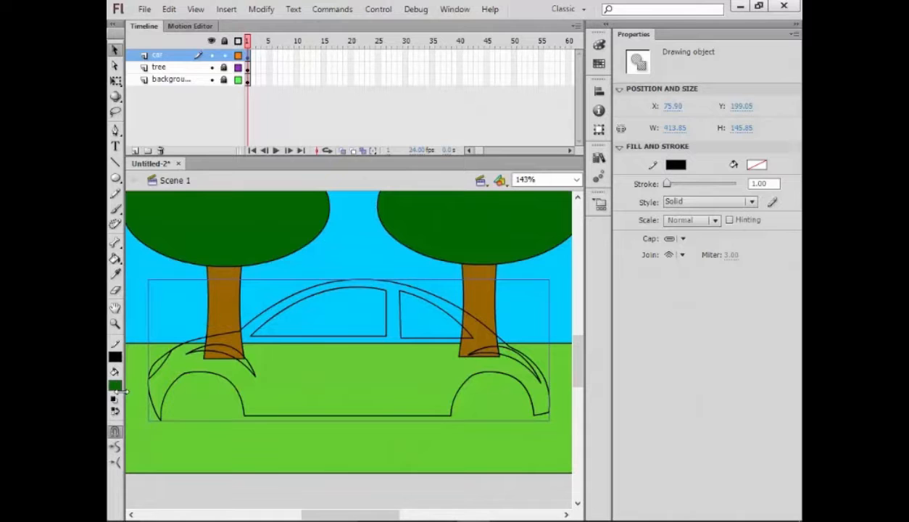
{"action": "left_click", "coordinate": [115, 386]}
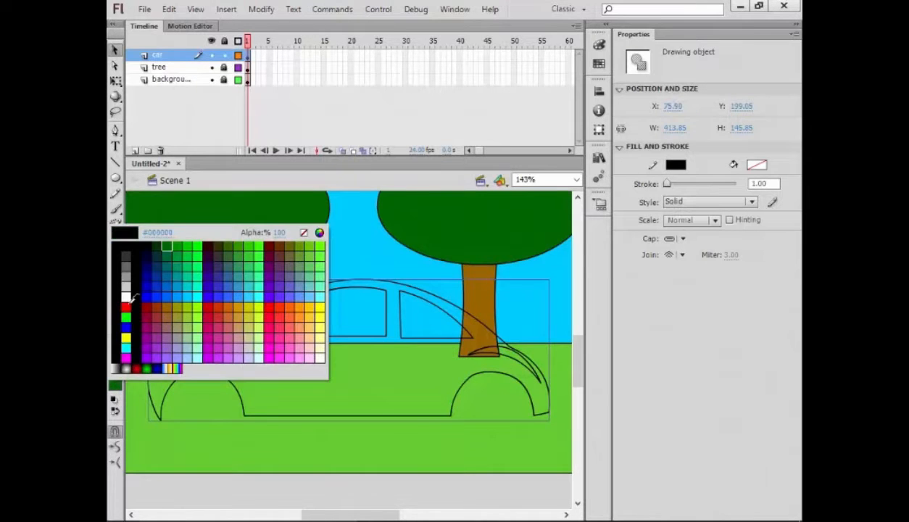
{"action": "left_click", "coordinate": [126, 307]}
{"action": "double_click", "coordinate": [308, 341]}
{"action": "left_click", "coordinate": [386, 335]}
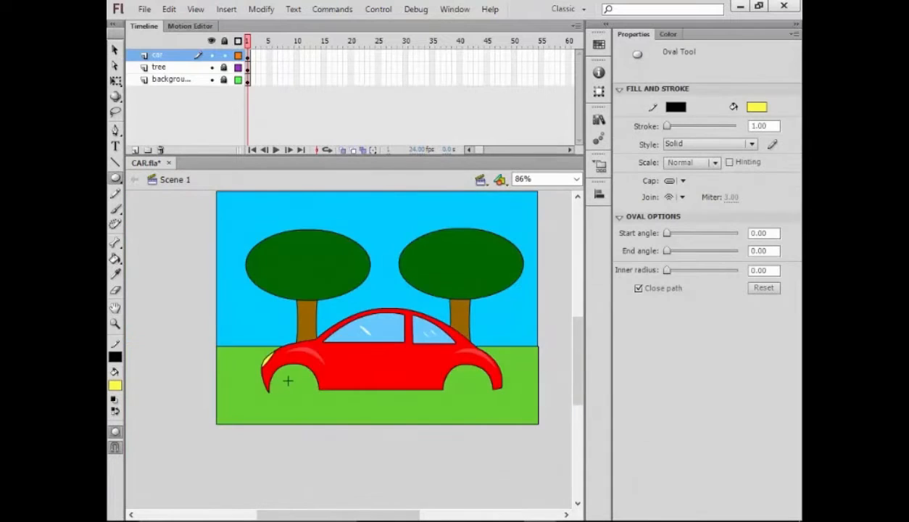
- Draw a white circle over the left wheel arch, crossed by vertical and horizontal lines
{"action": "mouse_move", "coordinate": [291, 380]}
{"action": "left_mouse_down"}
{"action": "mouse_move", "coordinate": [315, 404]}
{"action": "mouse_move", "coordinate": [300, 392]}
{"action": "left_mouse_up"}
{"action": "key", "text": "v"}
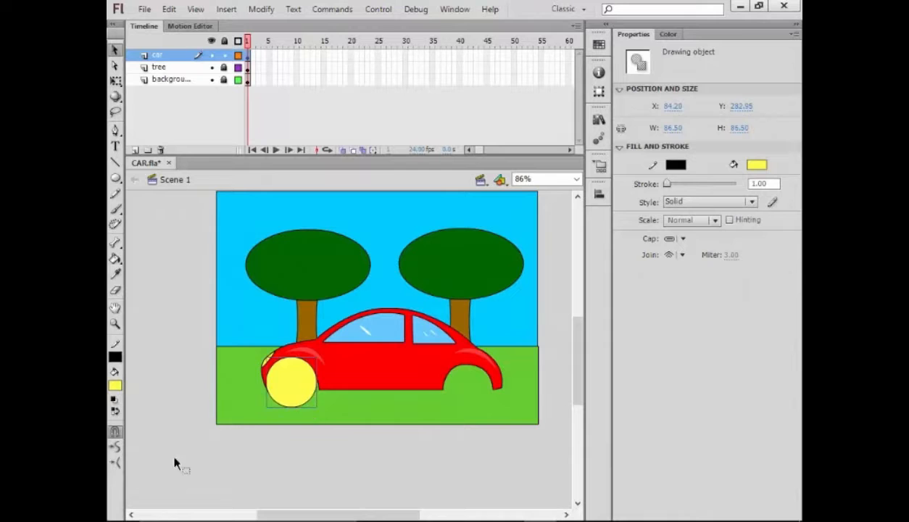
{"action": "left_click", "coordinate": [114, 387]}
{"action": "left_click", "coordinate": [130, 310]}
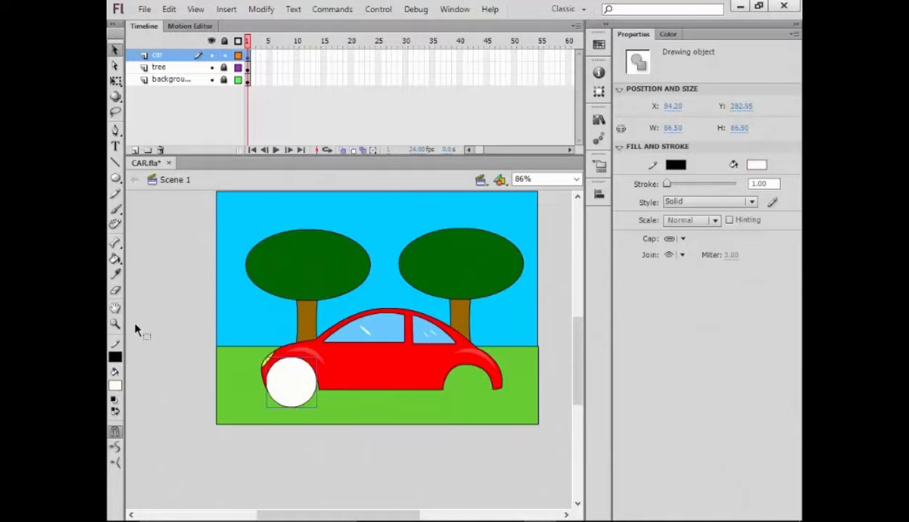
{"action": "left_click_drag", "start_coordinate": [254, 362], "coordinate": [255, 420]}
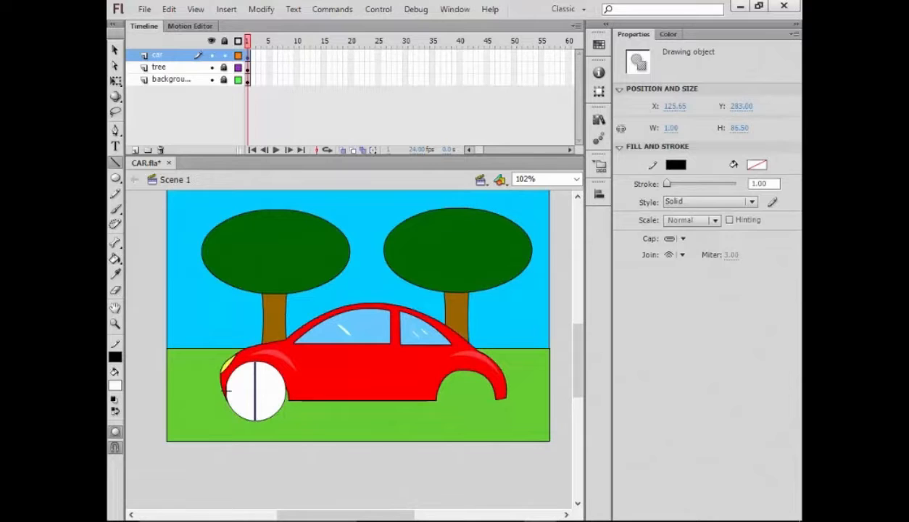
{"action": "left_click_drag", "start_coordinate": [227, 390], "coordinate": [286, 391]}
- Nudge the wheel slightly right, group it, and open the group for editing
{"action": "key", "text": "v"}
{"action": "left_click", "coordinate": [268, 409]}
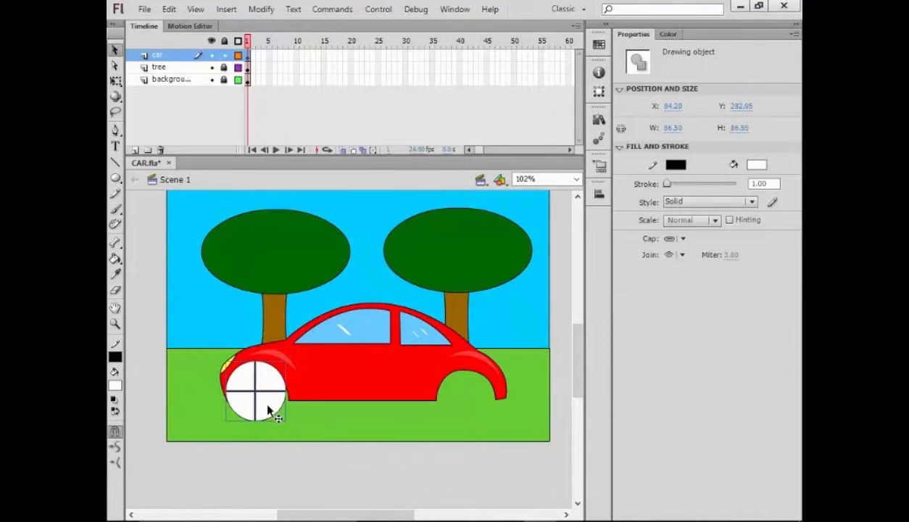
{"action": "key", "text": "Right"}
{"action": "key", "text": "Right"}
{"action": "key", "text": "Right"}
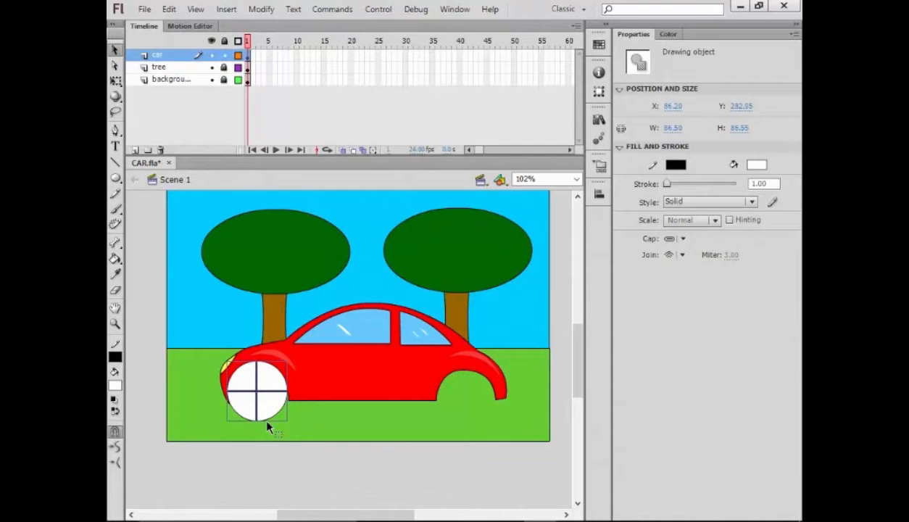
{"action": "key", "text": "Right"}
{"action": "key", "text": "Right"}
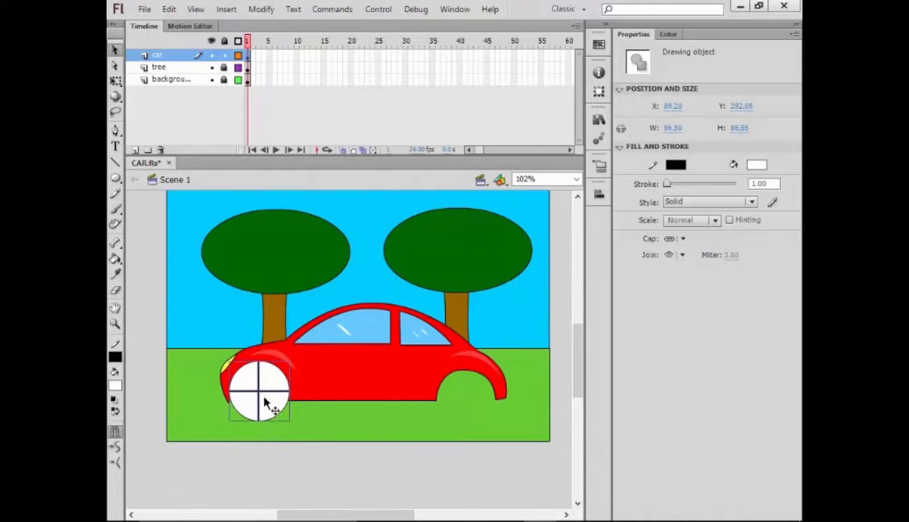
{"action": "left_click", "coordinate": [263, 11]}
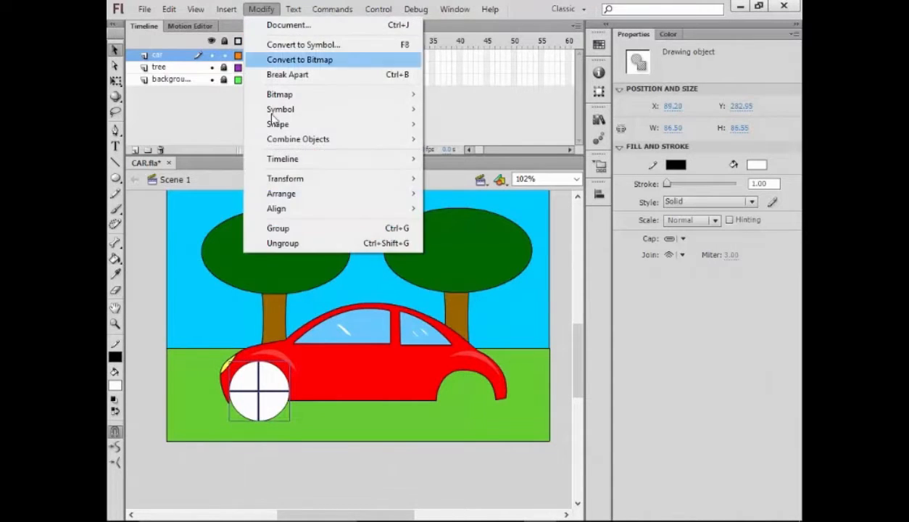
{"action": "left_click", "coordinate": [286, 229]}
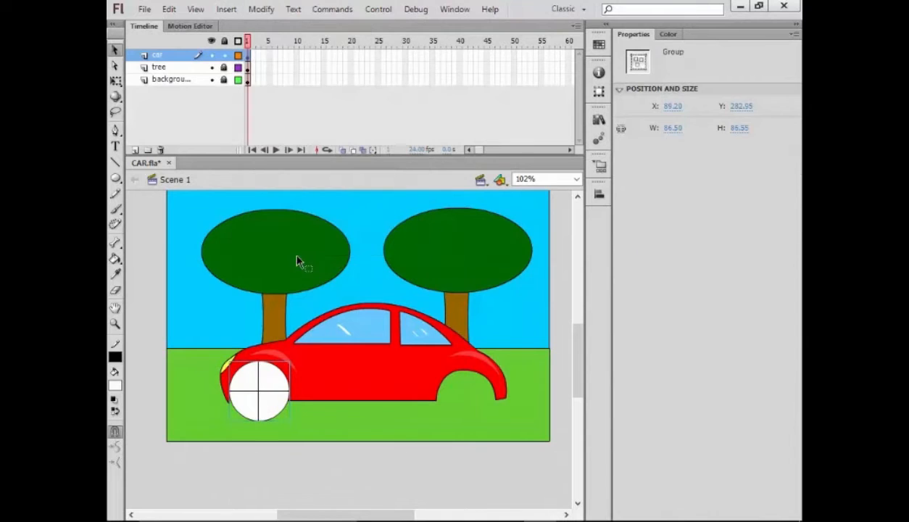
{"action": "double_click", "coordinate": [276, 402]}
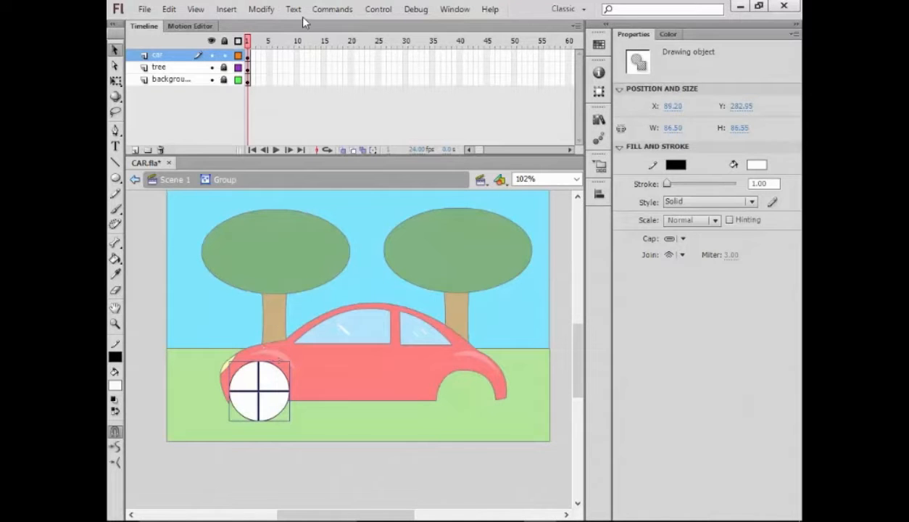
- Convert the wheel to a Movie Clip symbol named WHEEL and dock the library beside Properties
{"action": "right_click", "coordinate": [262, 385]}
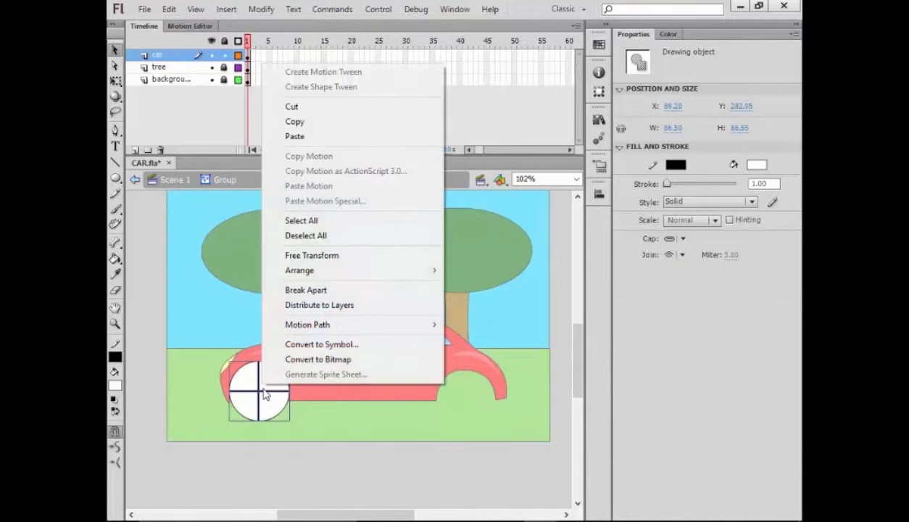
{"action": "left_click", "coordinate": [297, 344]}
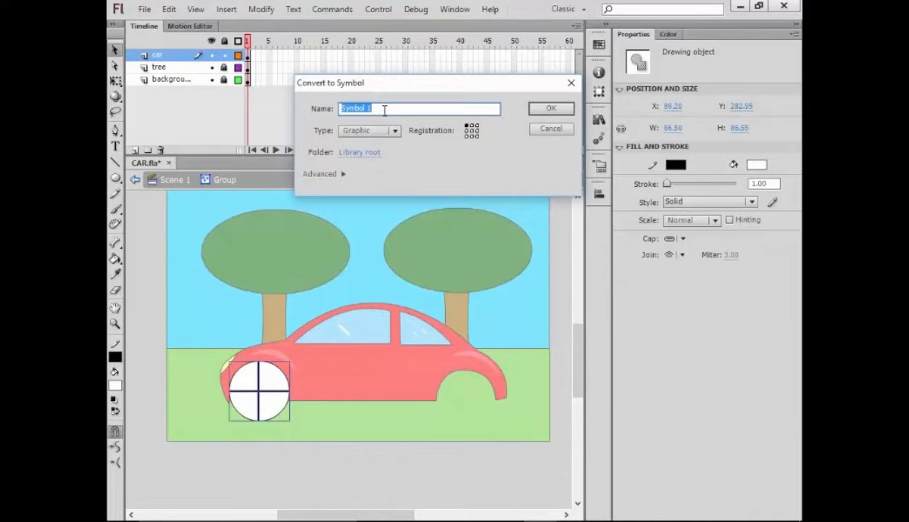
{"action": "type", "text": "WHEEL"}
{"action": "left_click", "coordinate": [389, 131]}
{"action": "left_click", "coordinate": [384, 145]}
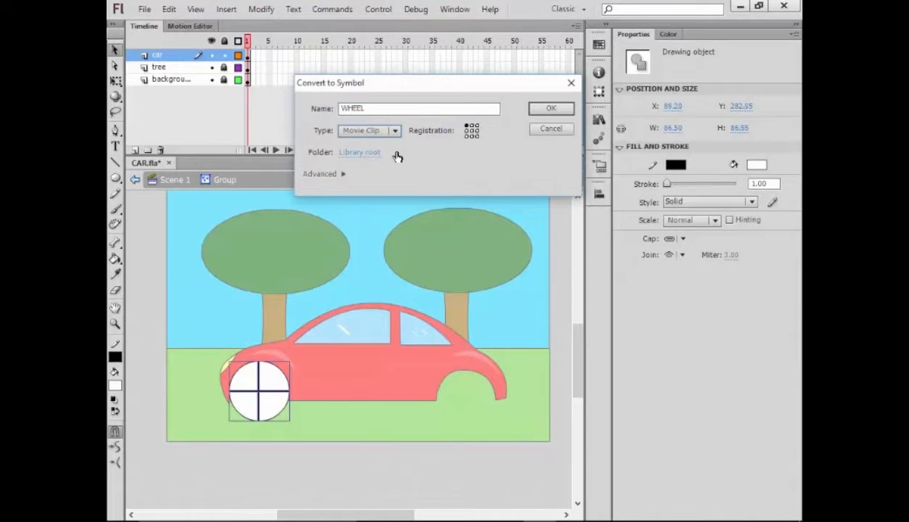
{"action": "left_click", "coordinate": [548, 109]}
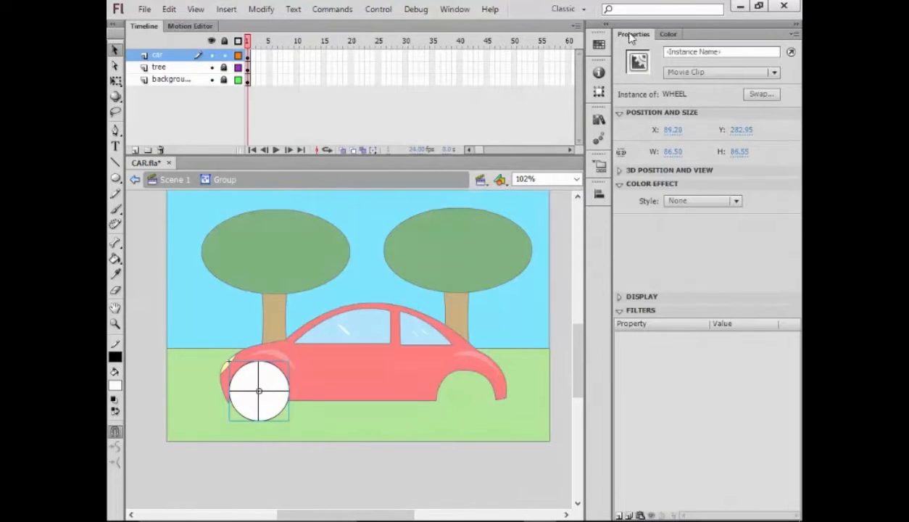
{"action": "left_click_drag", "start_coordinate": [598, 120], "coordinate": [697, 37]}
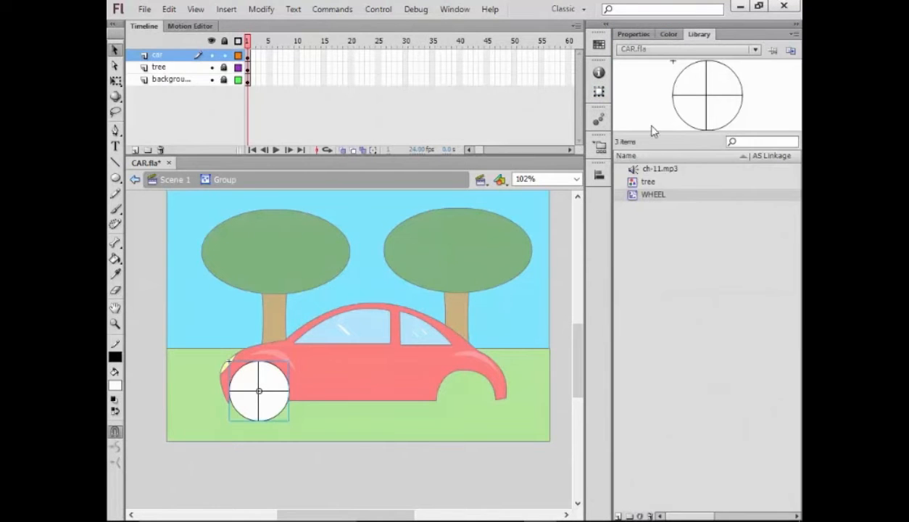
- Inside the WHEEL symbol, add a keyframe at frame 5 and rotate the wheel 90° clockwise
{"action": "double_click", "coordinate": [655, 196]}
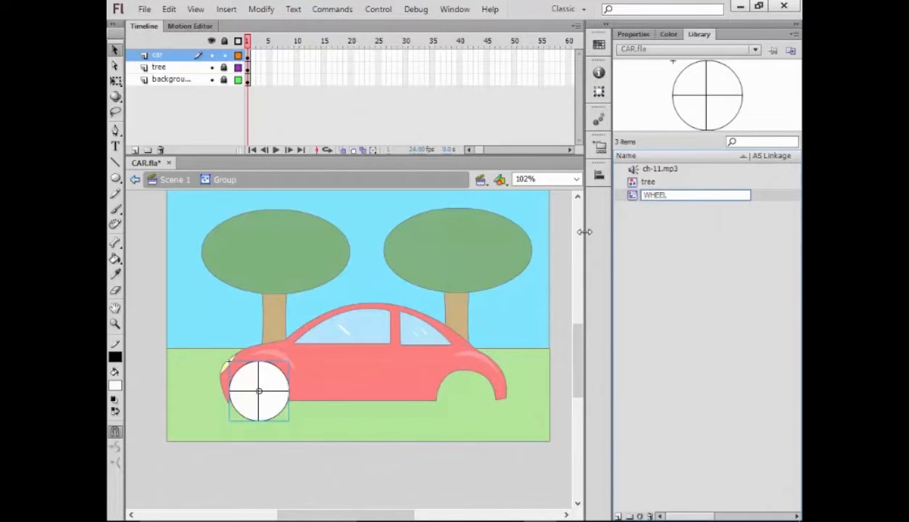
{"action": "key", "text": "Return"}
{"action": "double_click", "coordinate": [625, 196]}
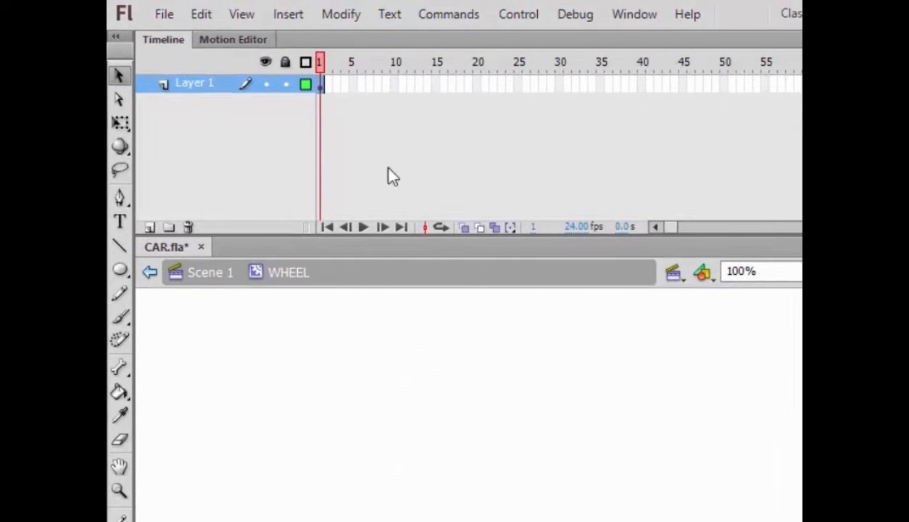
{"action": "left_click", "coordinate": [353, 86]}
{"action": "right_click", "coordinate": [354, 87]}
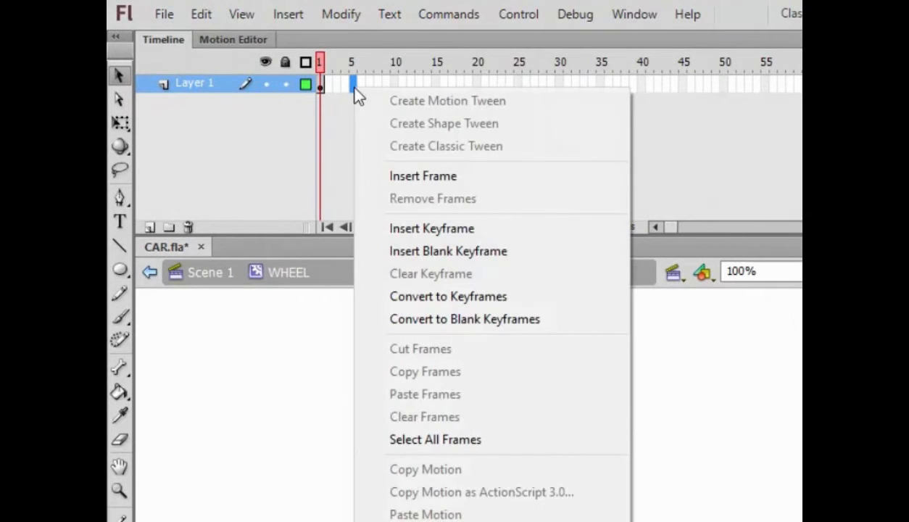
{"action": "left_click", "coordinate": [431, 250]}
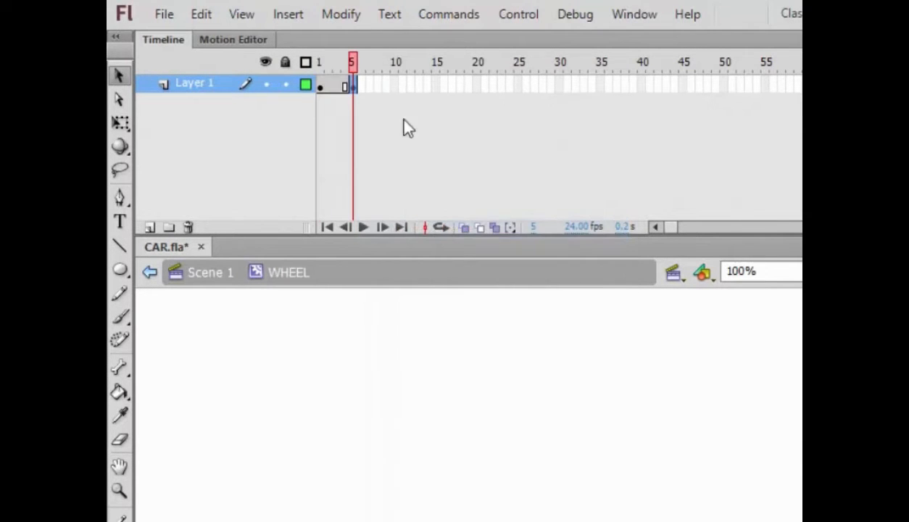
{"action": "left_click", "coordinate": [342, 17]}
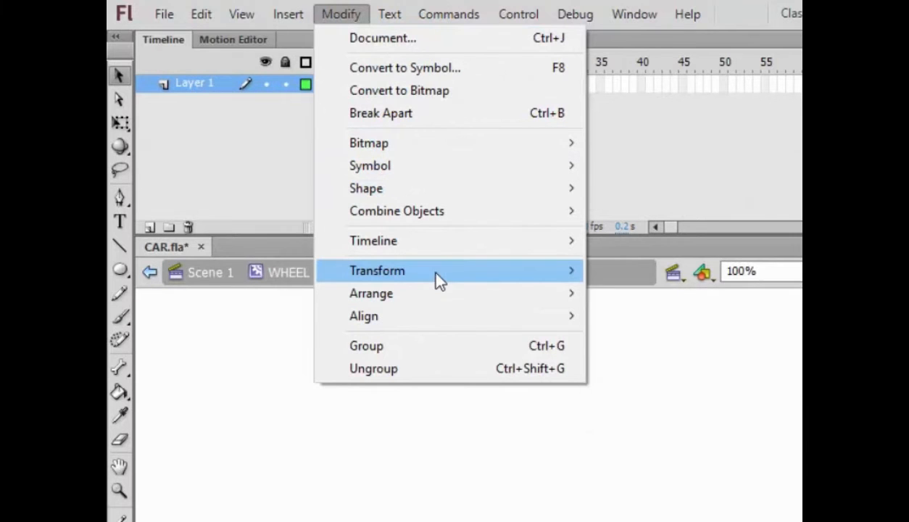
{"action": "mouse_move", "coordinate": [518, 273]}
{"action": "left_click", "coordinate": [677, 426]}
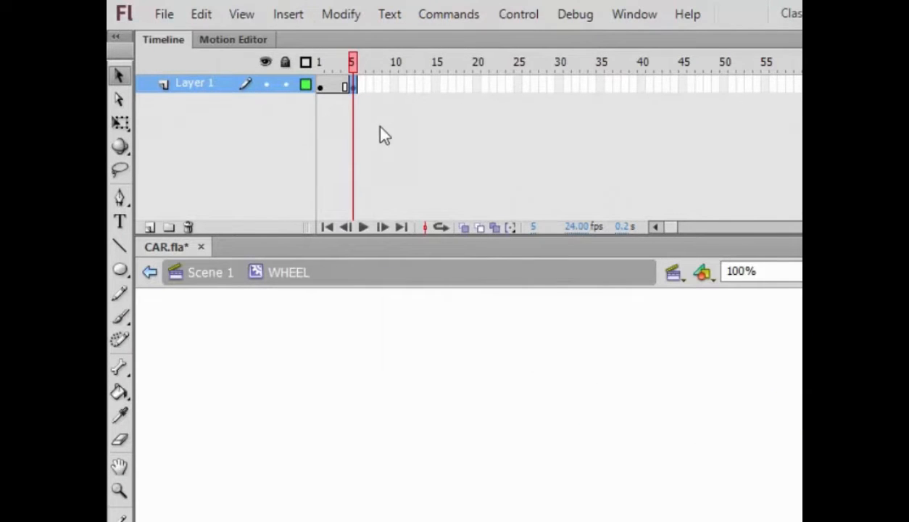
- Insert keyframes at frames 10 and 15 of the WHEEL timeline
{"action": "left_click", "coordinate": [393, 85]}
{"action": "right_click", "coordinate": [393, 84]}
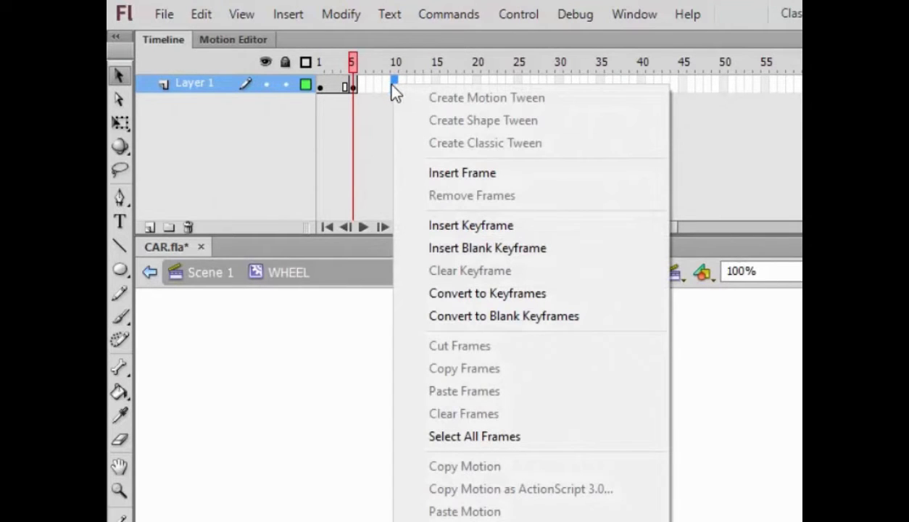
{"action": "left_click", "coordinate": [464, 225]}
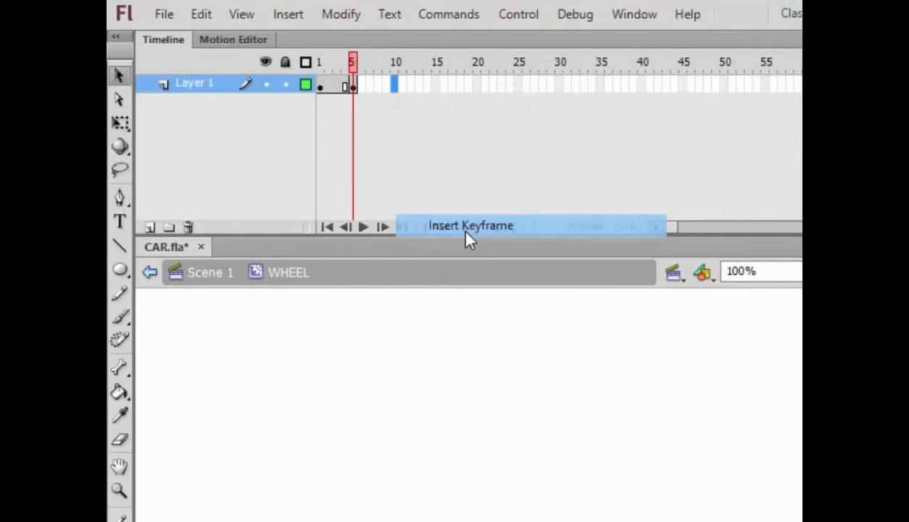
{"action": "left_click", "coordinate": [437, 83]}
{"action": "key", "text": "F6"}
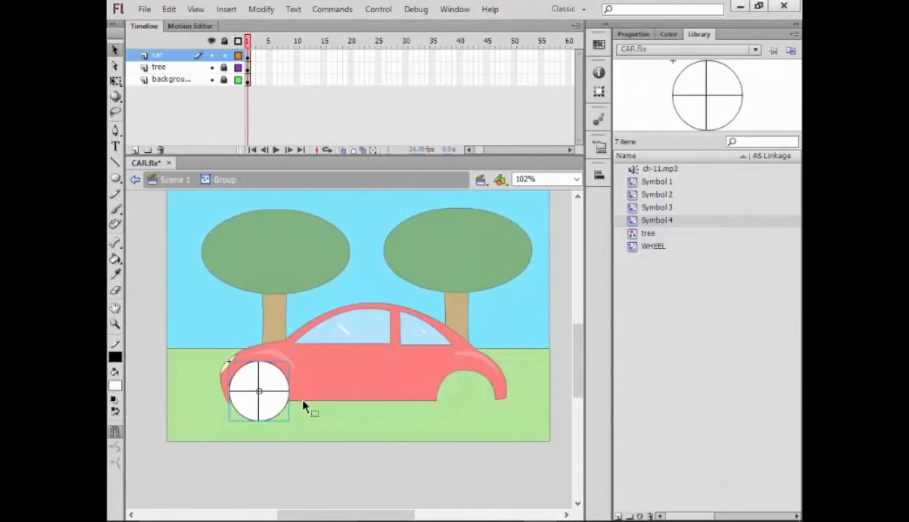
- Return to Scene 1 and drag a second WHEEL instance from the Library into the rear wheel arch
{"action": "double_click", "coordinate": [276, 389]}
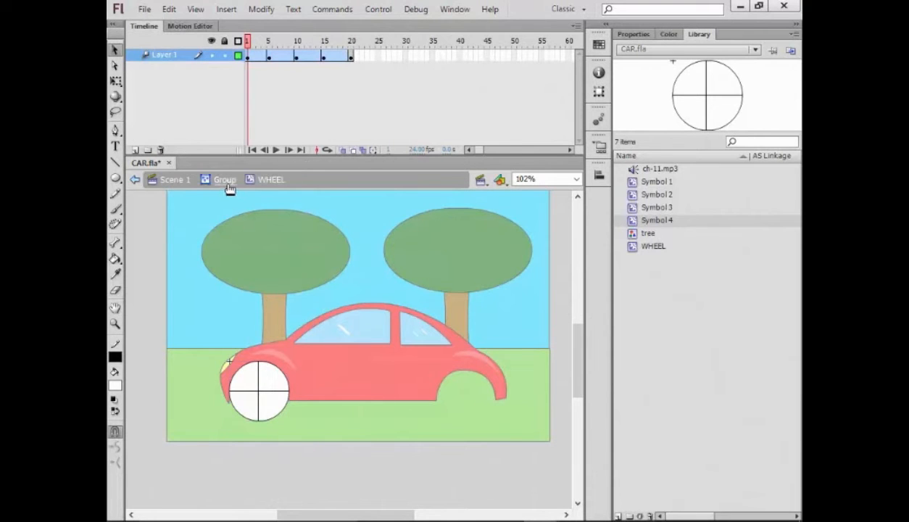
{"action": "left_click", "coordinate": [185, 181]}
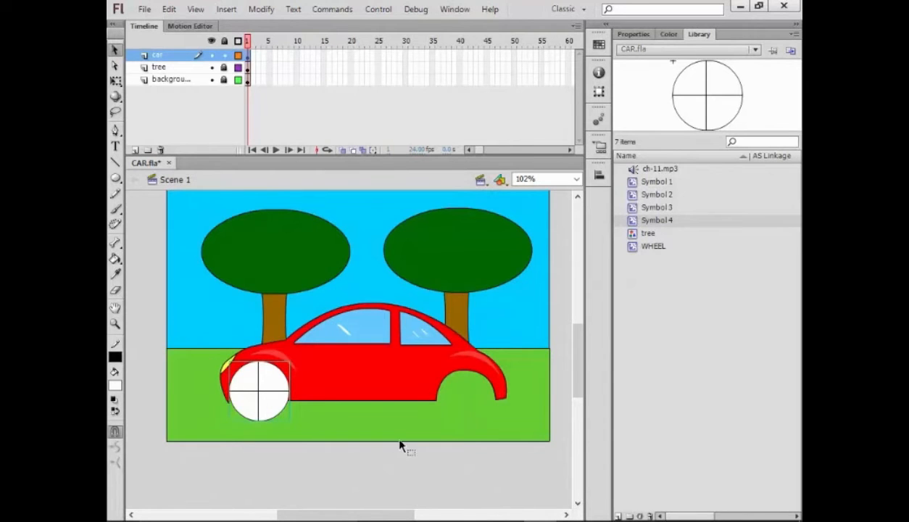
{"action": "left_click", "coordinate": [392, 475]}
{"action": "left_click", "coordinate": [255, 400]}
{"action": "left_click", "coordinate": [663, 247]}
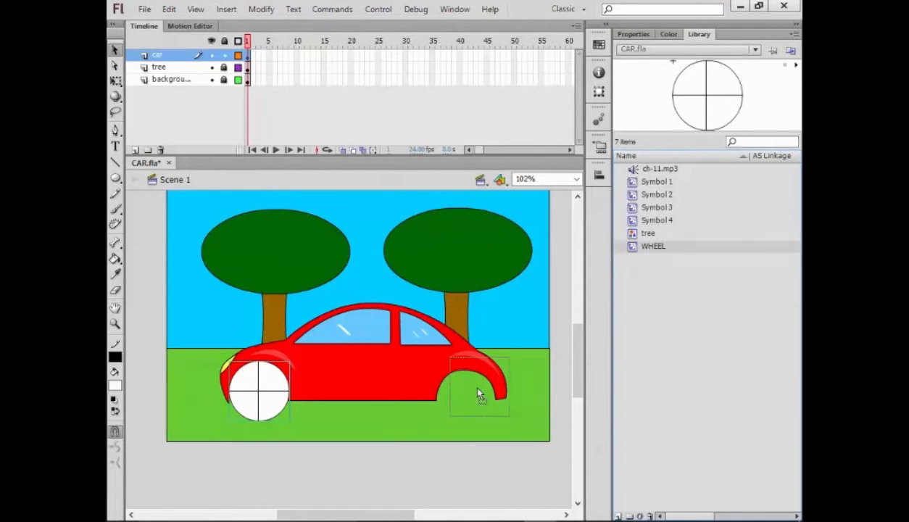
{"action": "left_click_drag", "start_coordinate": [663, 247], "coordinate": [472, 410]}
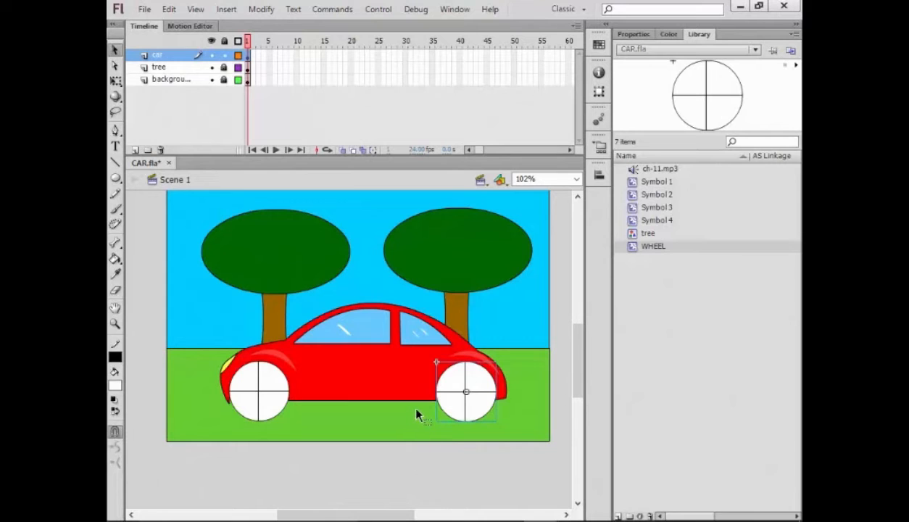
- Group the red car body and both wheels into one object
{"action": "left_click", "coordinate": [410, 378], "text": "shift"}
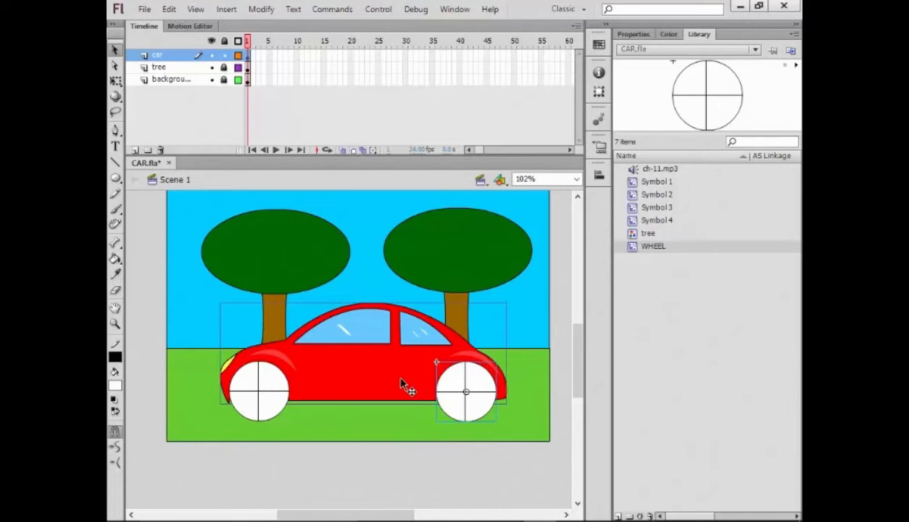
{"action": "left_click", "coordinate": [277, 391], "text": "shift"}
{"action": "left_click", "coordinate": [261, 8]}
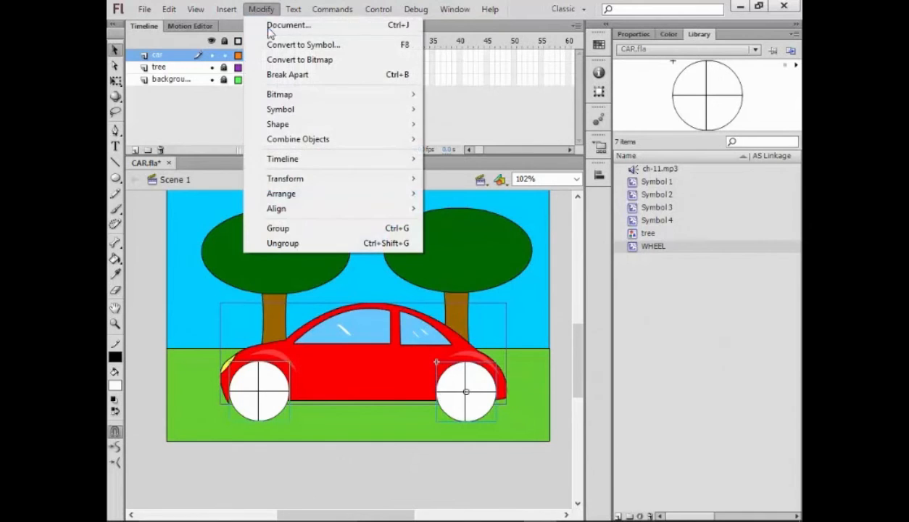
{"action": "left_click", "coordinate": [278, 229]}
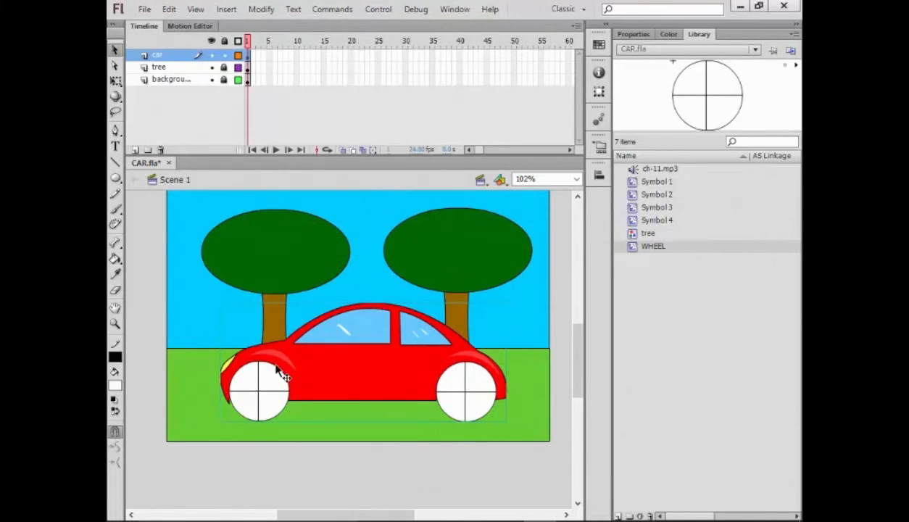
{"action": "left_click", "coordinate": [424, 268]}
- Convert the car group into a Movie Clip symbol named 'CAR'
{"action": "right_click", "coordinate": [374, 400]}
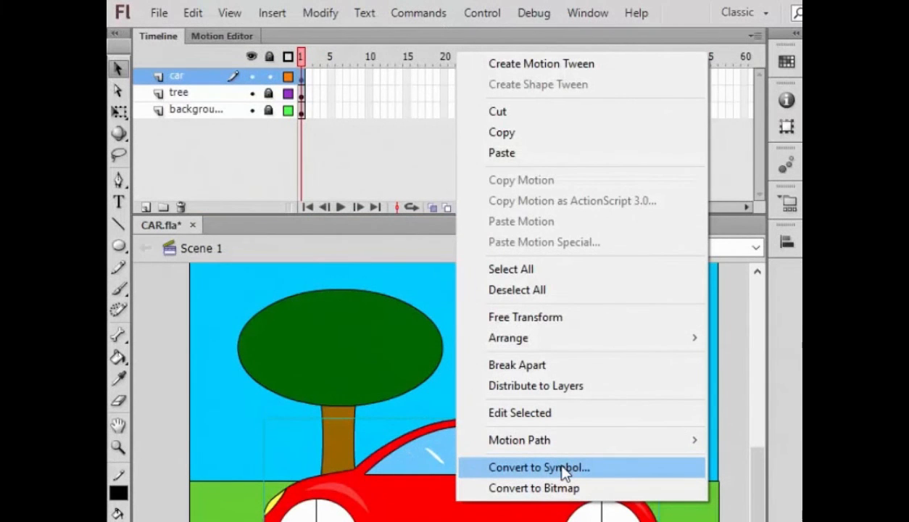
{"action": "left_click", "coordinate": [564, 471]}
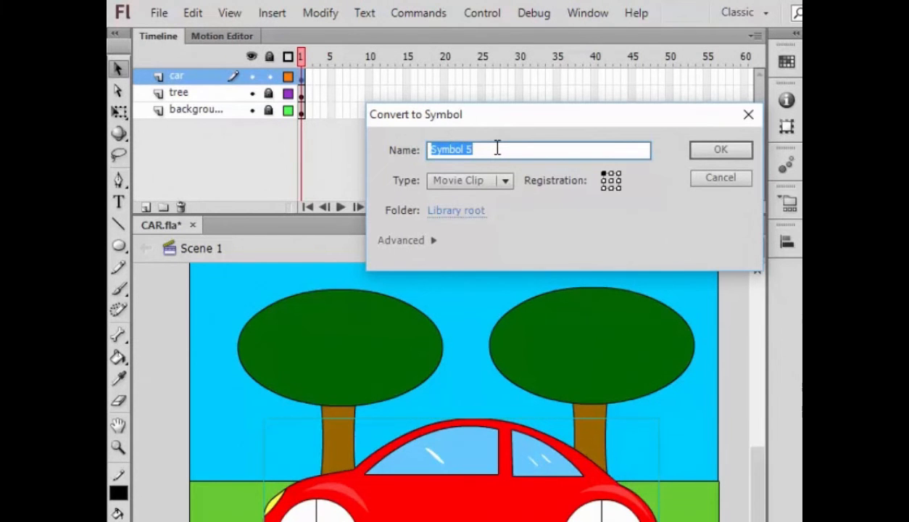
{"action": "type", "text": "CAR"}
{"action": "left_click", "coordinate": [738, 153]}
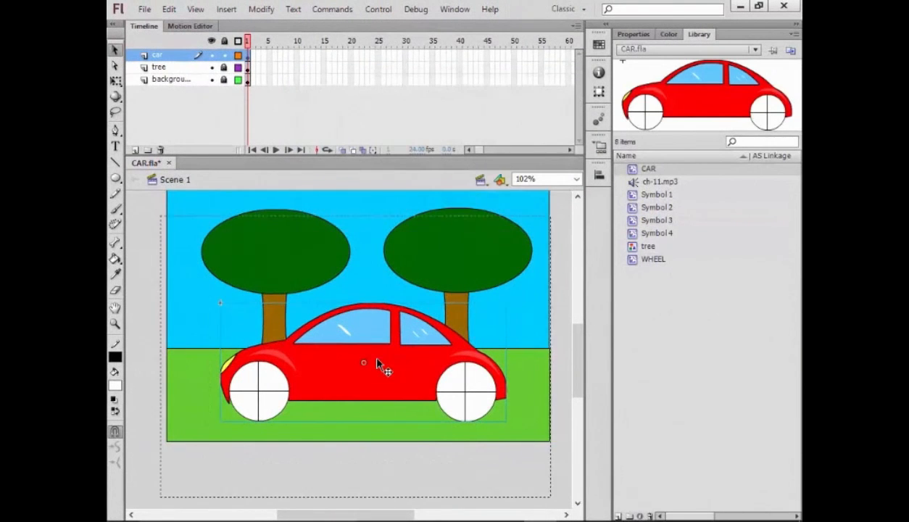
- Inside the CAR symbol, add a keyframe at frame 20 with the car shifted left off stage
{"action": "double_click", "coordinate": [376, 362]}
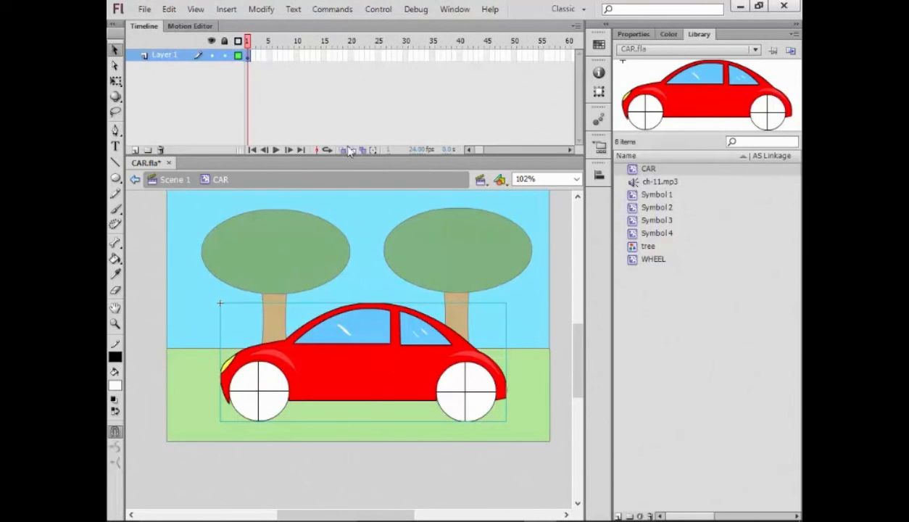
{"action": "left_click", "coordinate": [350, 56]}
{"action": "key", "text": "F6"}
{"action": "key", "text": "shift+Left"}
{"action": "key", "text": "shift+Left"}
{"action": "key", "text": "shift+Left"}
{"action": "key", "text": "shift+Left"}
{"action": "key", "text": "shift+Left"}
{"action": "key", "text": "shift+Left"}
{"action": "key", "text": "shift+Left"}
{"action": "key", "text": "shift+Left"}
{"action": "key", "text": "shift+Left"}
{"action": "key", "text": "shift+Left"}
{"action": "key", "text": "shift+Left"}
{"action": "key", "text": "shift+Left"}
{"action": "key", "text": "shift+Left"}
{"action": "key", "text": "shift+Left"}
{"action": "key", "text": "shift+Left"}
{"action": "key", "text": "shift+Left"}
{"action": "key", "text": "shift+Left"}
{"action": "key", "text": "shift+Left"}
{"action": "key", "text": "shift+Left"}
{"action": "key", "text": "shift+Left"}
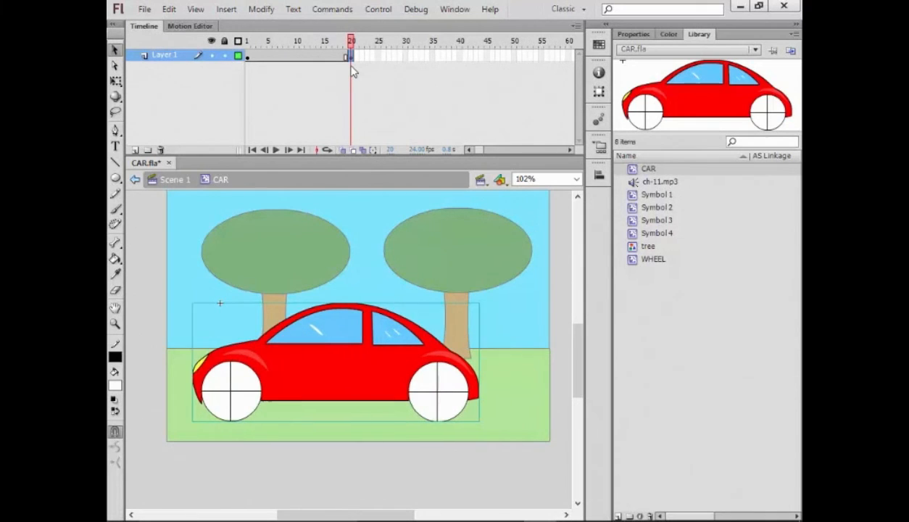
{"action": "key", "text": "shift+Left"}
{"action": "key", "text": "shift+Left"}
{"action": "key", "text": "shift+Left"}
{"action": "key", "text": "shift+Left"}
{"action": "key", "text": "shift+Left"}
{"action": "key", "text": "shift+Left"}
{"action": "key", "text": "shift+Left"}
{"action": "key", "text": "shift+Left"}
{"action": "key", "text": "shift+Left"}
{"action": "key", "text": "shift+Left"}
{"action": "key", "text": "shift+Left"}
{"action": "key", "text": "shift+Left"}
{"action": "key", "text": "shift+Left"}
{"action": "key", "text": "shift+Left"}
{"action": "key", "text": "shift+Left"}
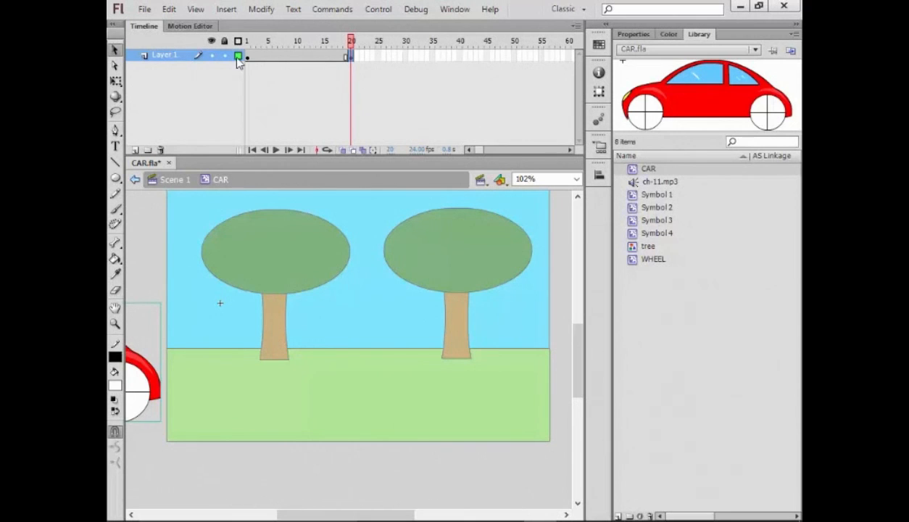
- Create a motion tween over the car's 20 frames and scrub to preview it
{"action": "left_click", "coordinate": [274, 60]}
{"action": "right_click", "coordinate": [274, 60]}
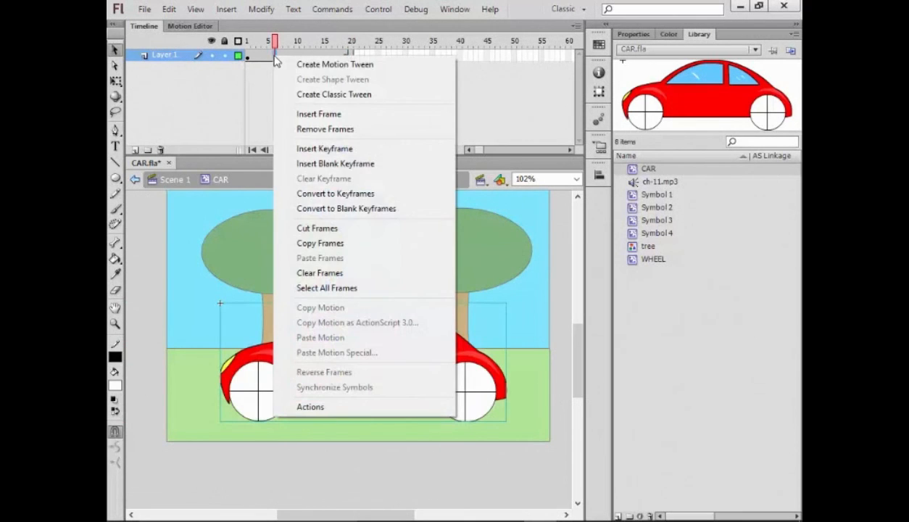
{"action": "left_click", "coordinate": [322, 70]}
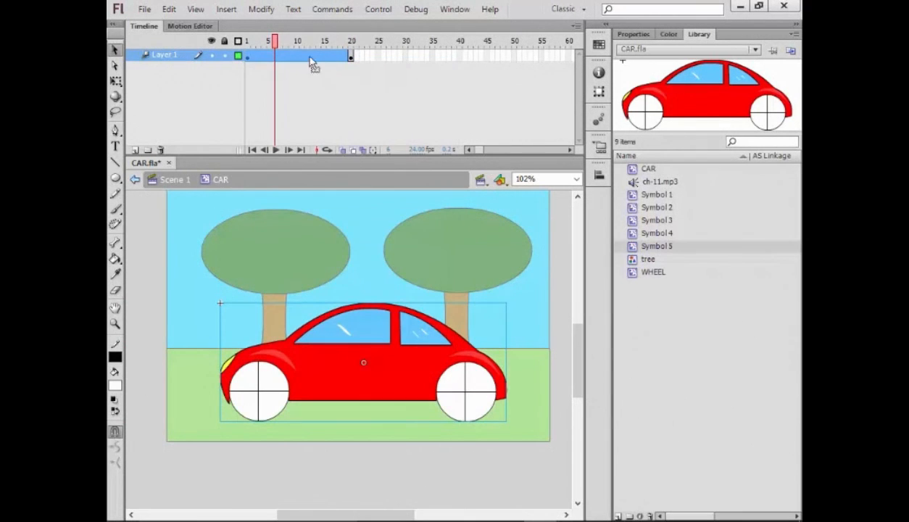
{"action": "left_click_drag", "start_coordinate": [274, 43], "coordinate": [315, 45]}
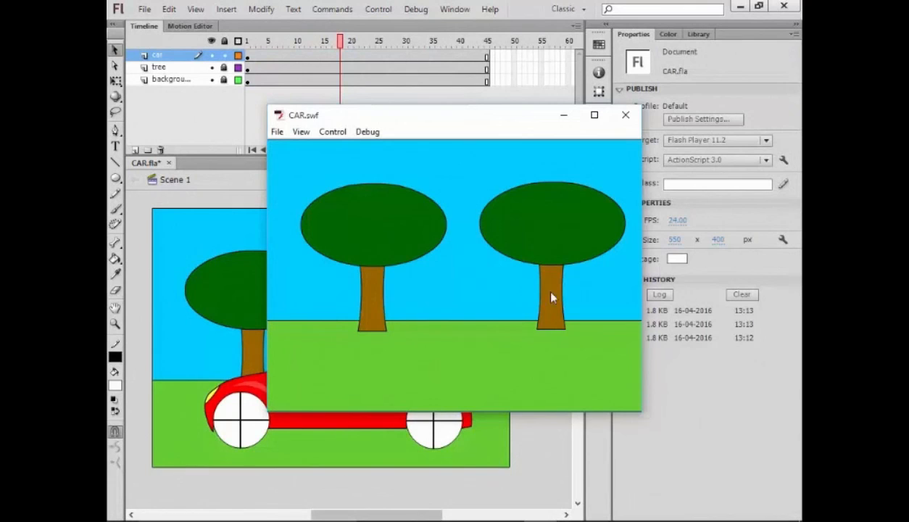
- Close the test preview, publish CAR.swf and CAR.html, and minimise Flash
{"action": "left_click", "coordinate": [624, 118]}
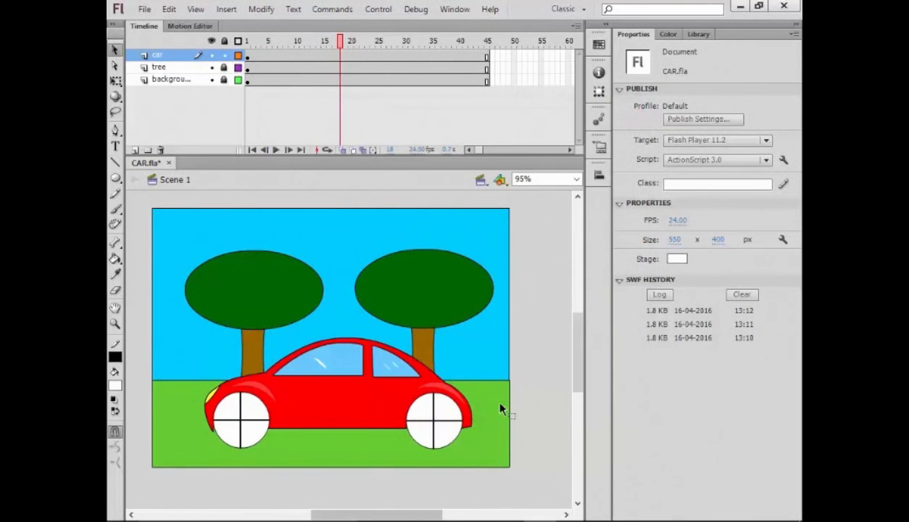
{"action": "left_click", "coordinate": [145, 9]}
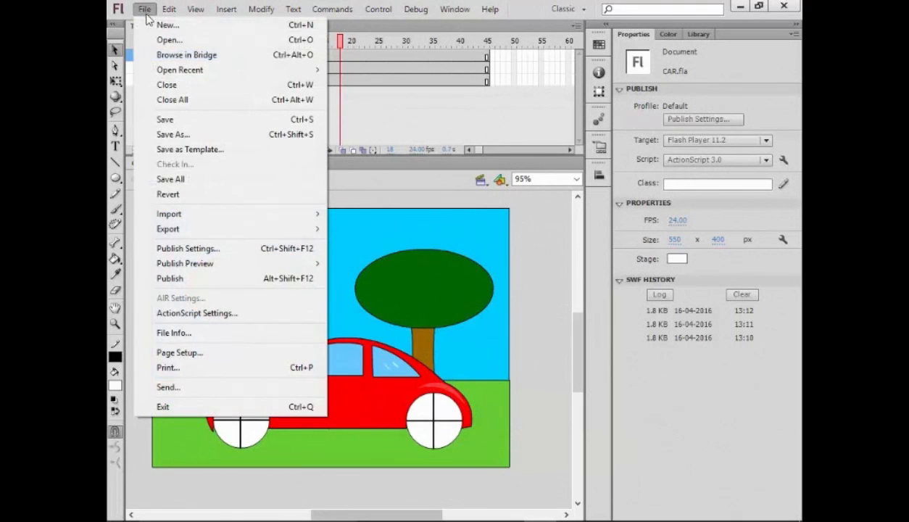
{"action": "left_click", "coordinate": [181, 279]}
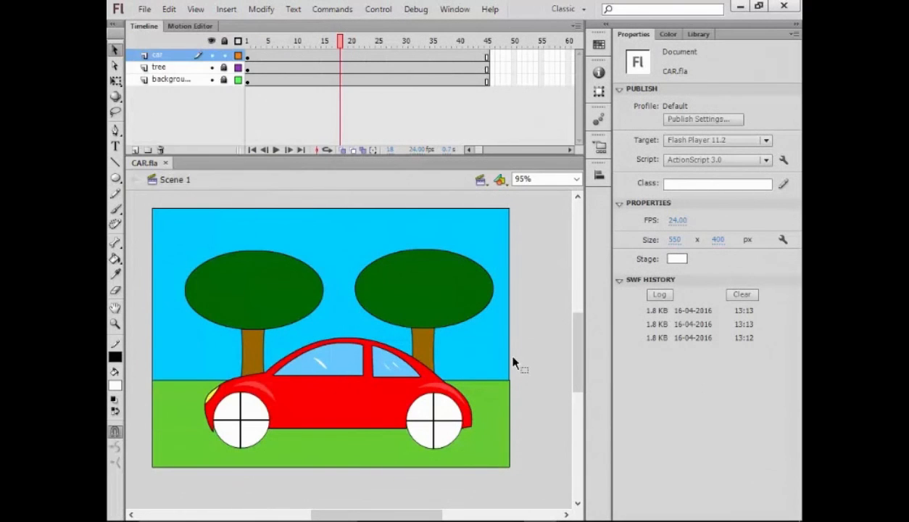
{"action": "left_click", "coordinate": [739, 6]}
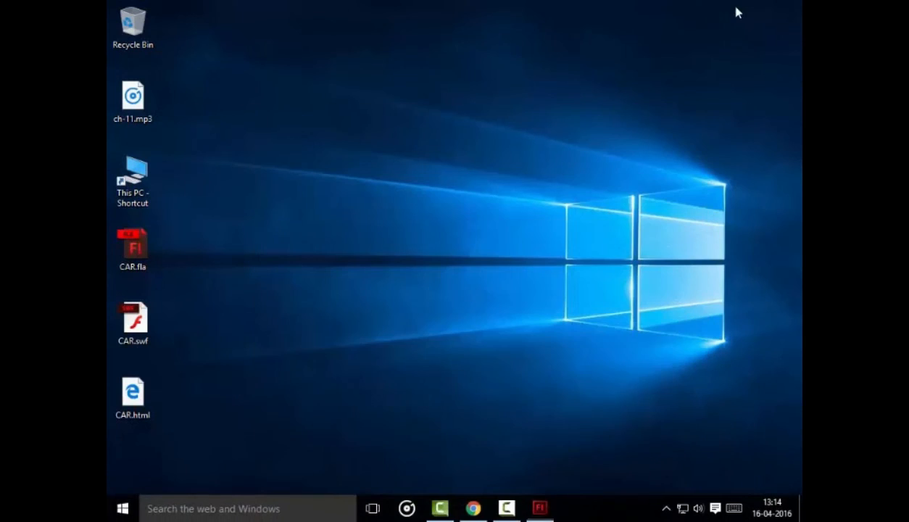
- Play CAR.swf from the desktop in Flash Player 11, then close the player
{"action": "left_click", "coordinate": [148, 346]}
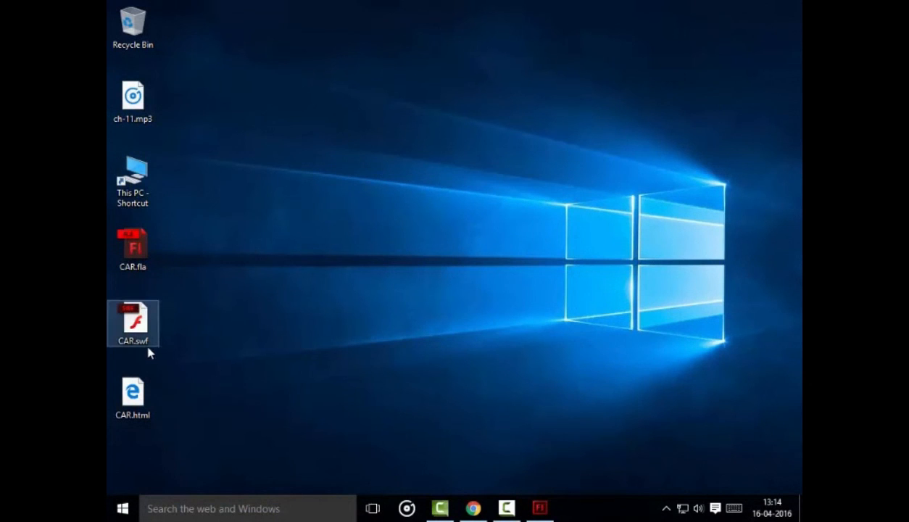
{"action": "double_click", "coordinate": [149, 353]}
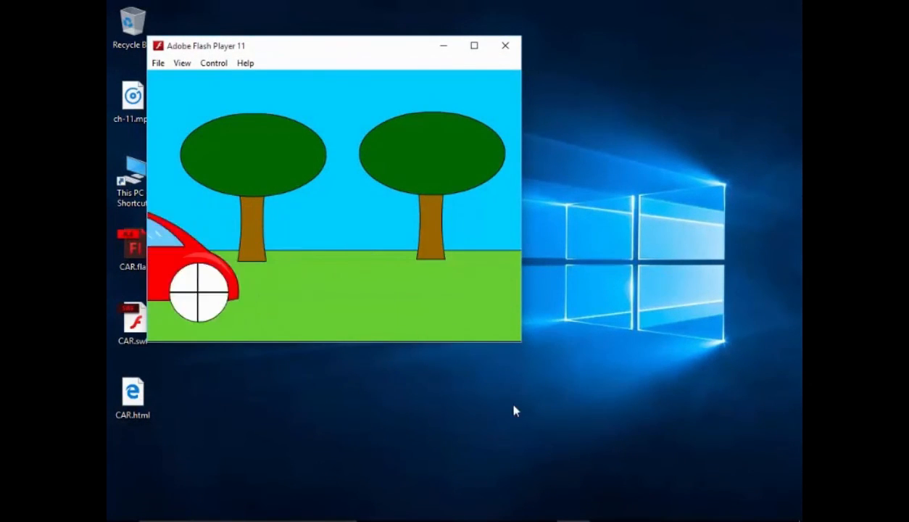
{"action": "left_click", "coordinate": [505, 45]}
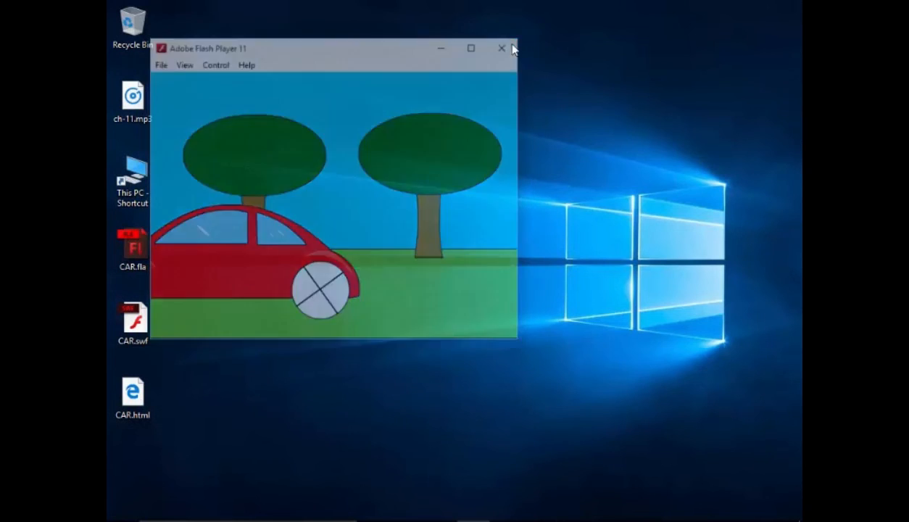